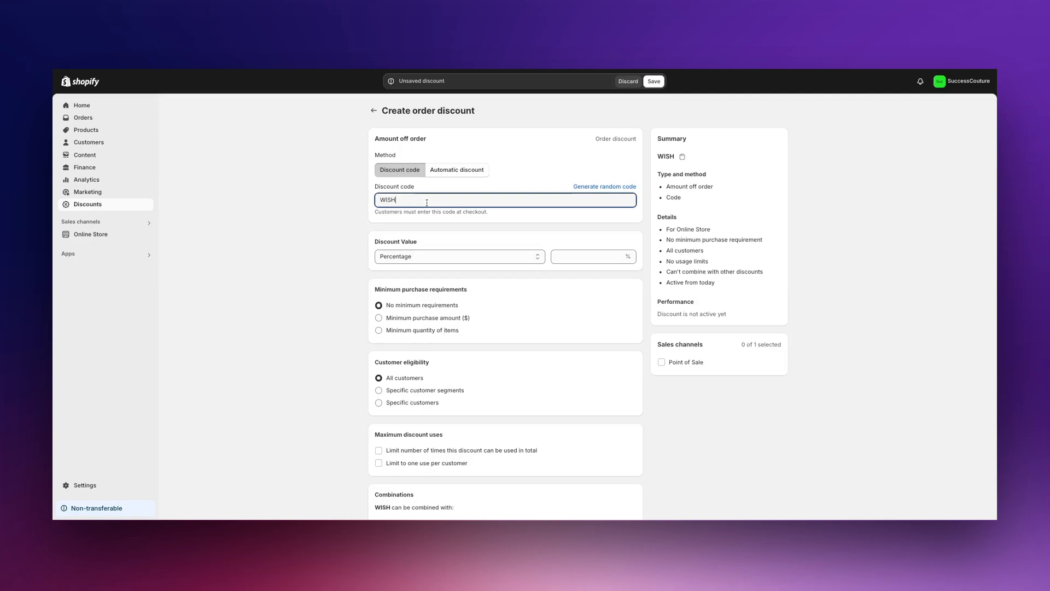
- Name the discount code WISHGRANTED-25 and set its percentage value to 25
{"action": "type", "text": "GRANTED-"}
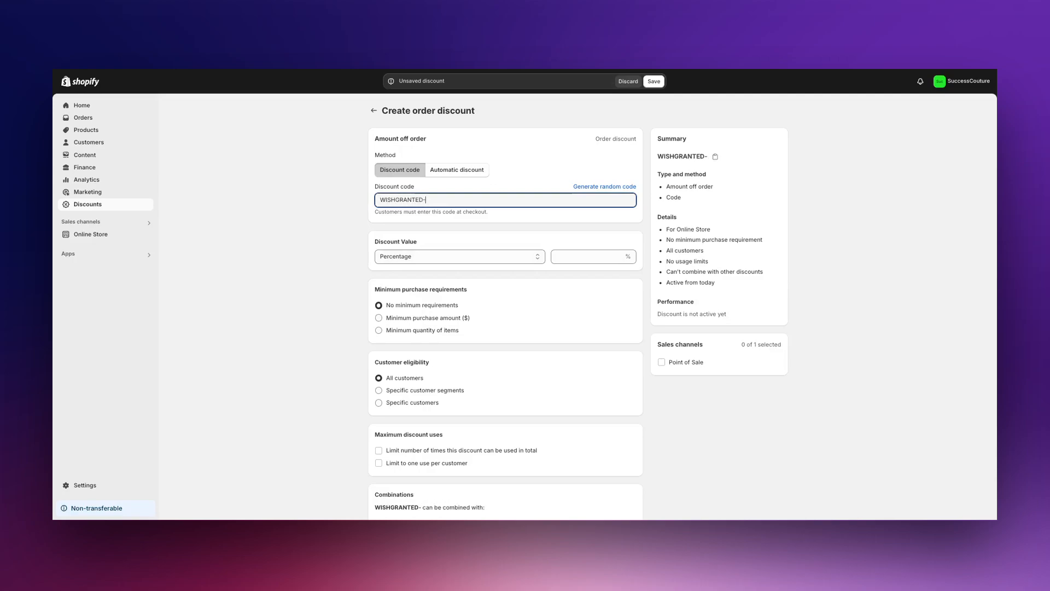
{"action": "type", "text": "25"}
{"action": "left_click", "coordinate": [600, 257]}
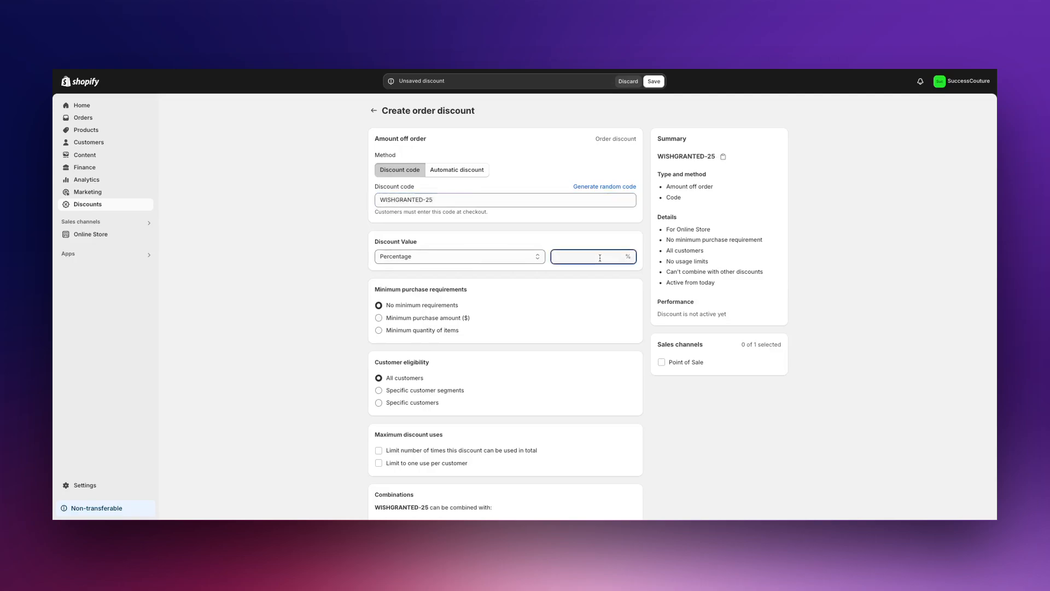
{"action": "type", "text": "25"}
{"action": "left_click", "coordinate": [578, 310]}
- Limit the discount to one use per customer and save the discount
{"action": "scroll", "coordinate": [575, 312], "scroll_direction": "down", "scroll_amount": 2}
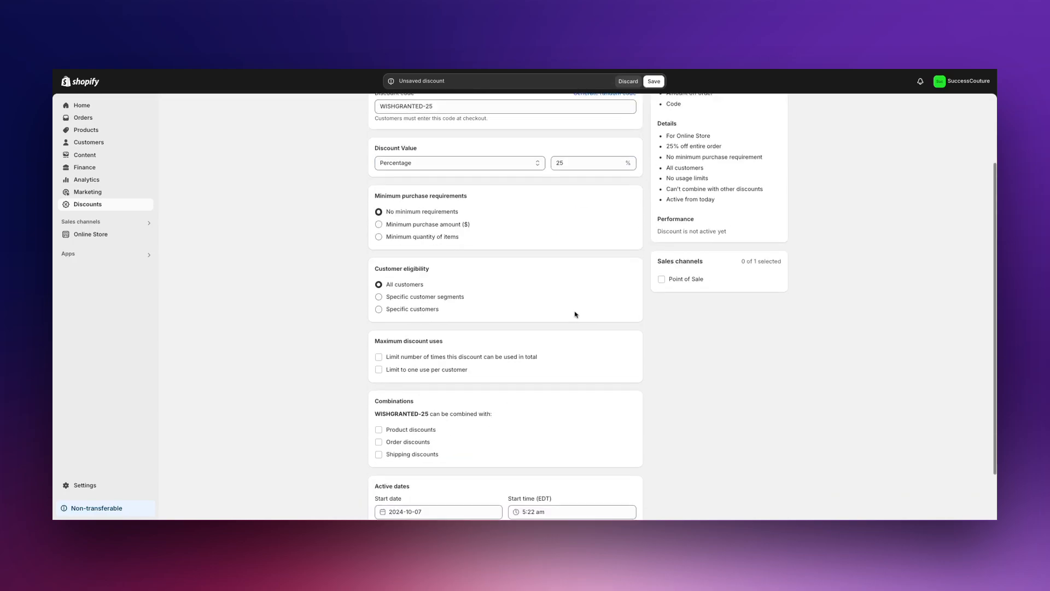
{"action": "scroll", "coordinate": [485, 303], "scroll_direction": "down", "scroll_amount": 1}
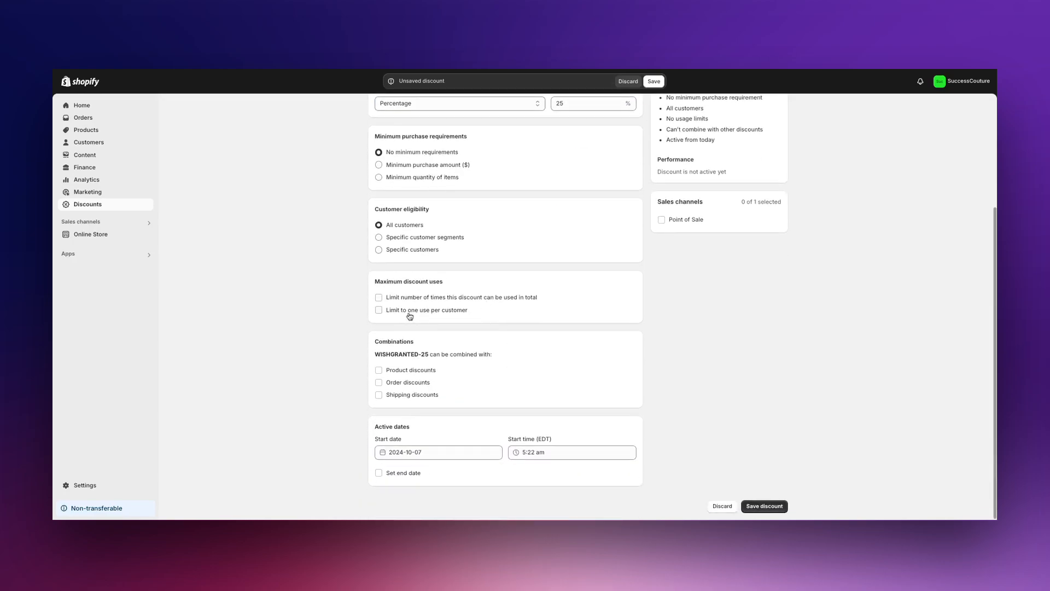
{"action": "left_click", "coordinate": [411, 315]}
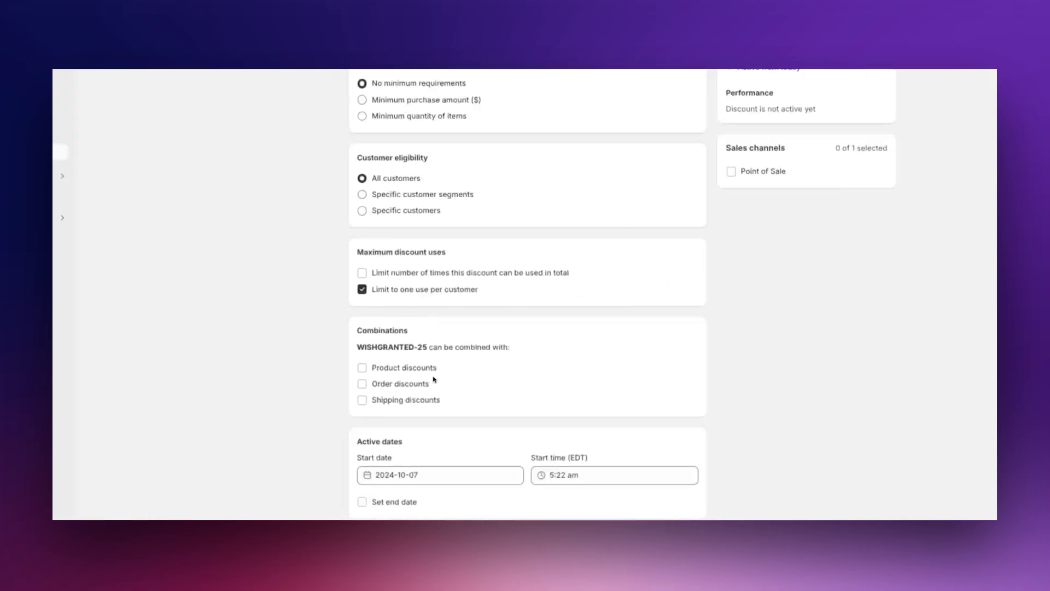
{"action": "left_click", "coordinate": [764, 506]}
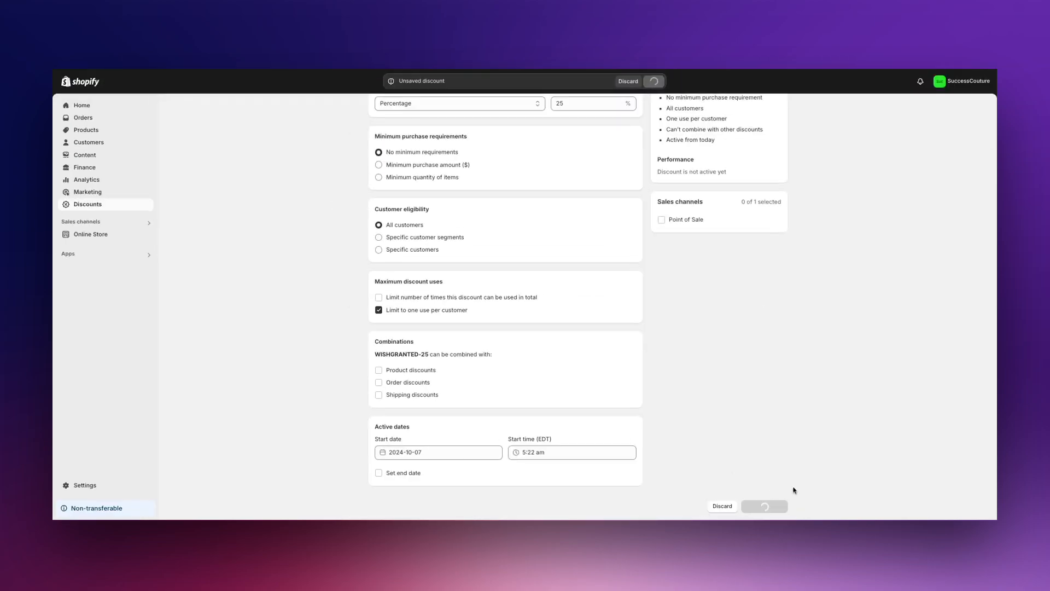
{"action": "double_click", "coordinate": [430, 108]}
{"action": "left_click", "coordinate": [430, 108]}
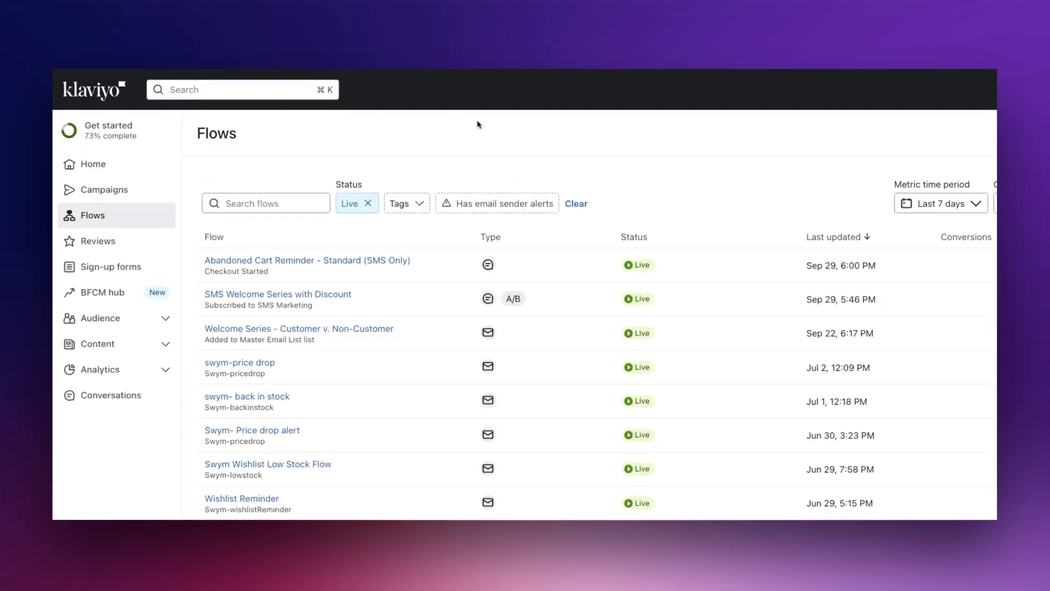
- Start building a new flow from scratch named Wishlist Winback Nudge - BFCM
{"action": "left_click", "coordinate": [106, 225]}
{"action": "left_click", "coordinate": [952, 122]}
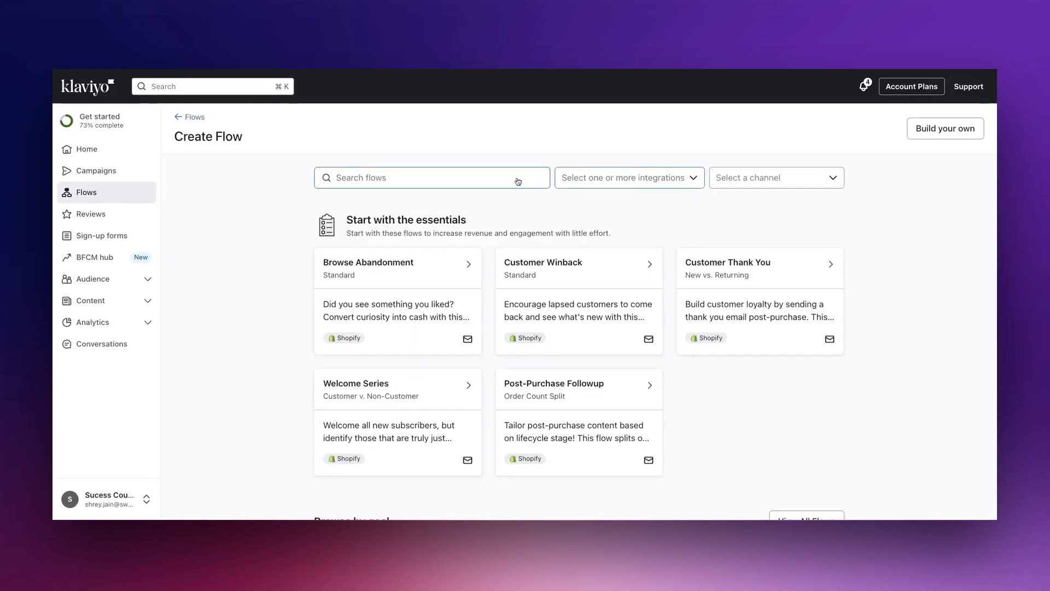
{"action": "left_click", "coordinate": [949, 129]}
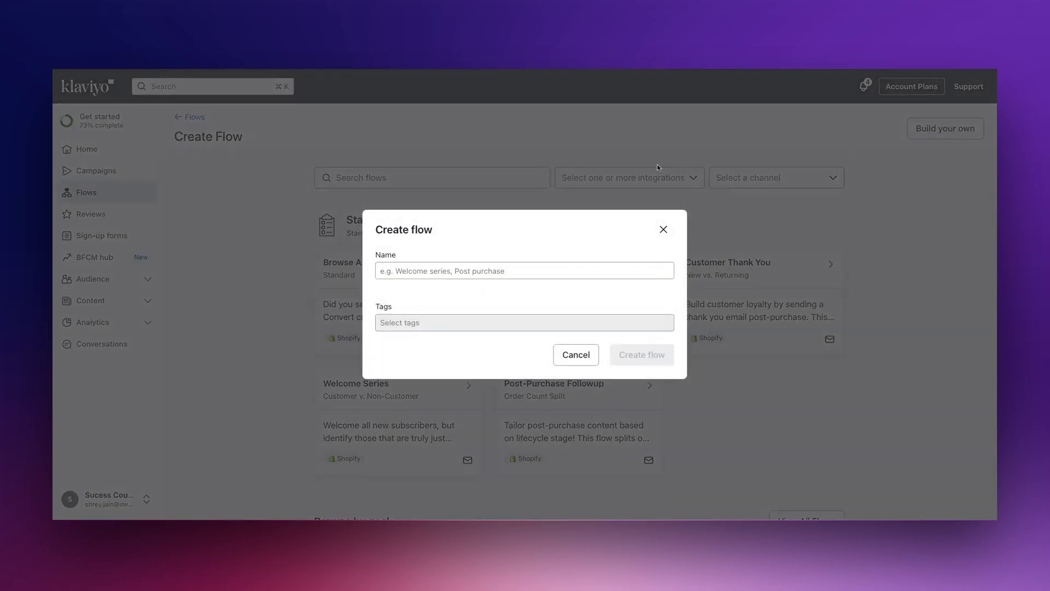
{"action": "left_click", "coordinate": [482, 269]}
{"action": "type", "text": "Wish"}
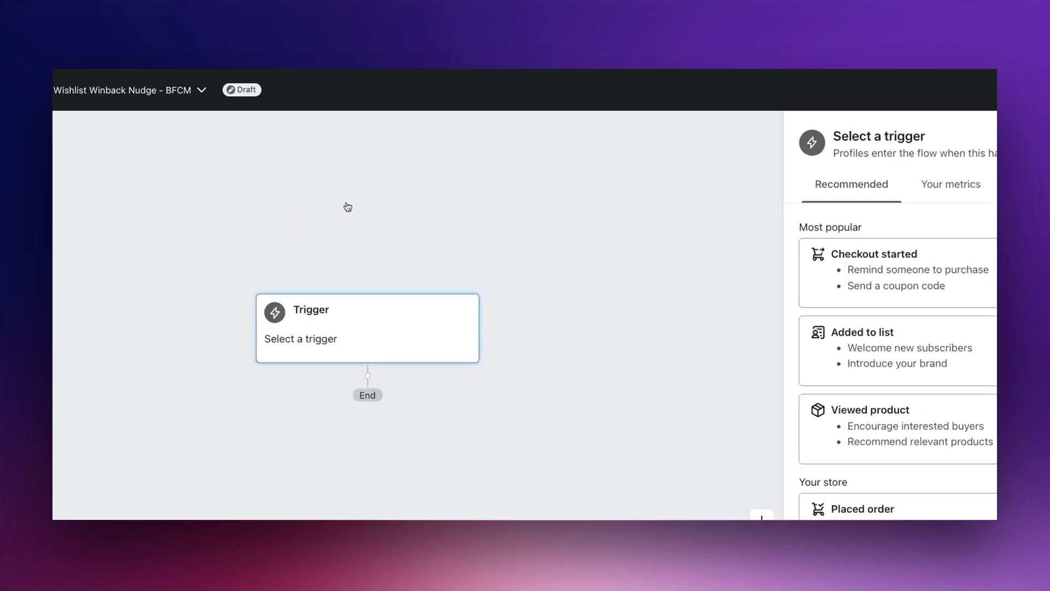
- Set the flow trigger to the Swym-digests metric from your metrics
{"action": "left_click", "coordinate": [965, 188]}
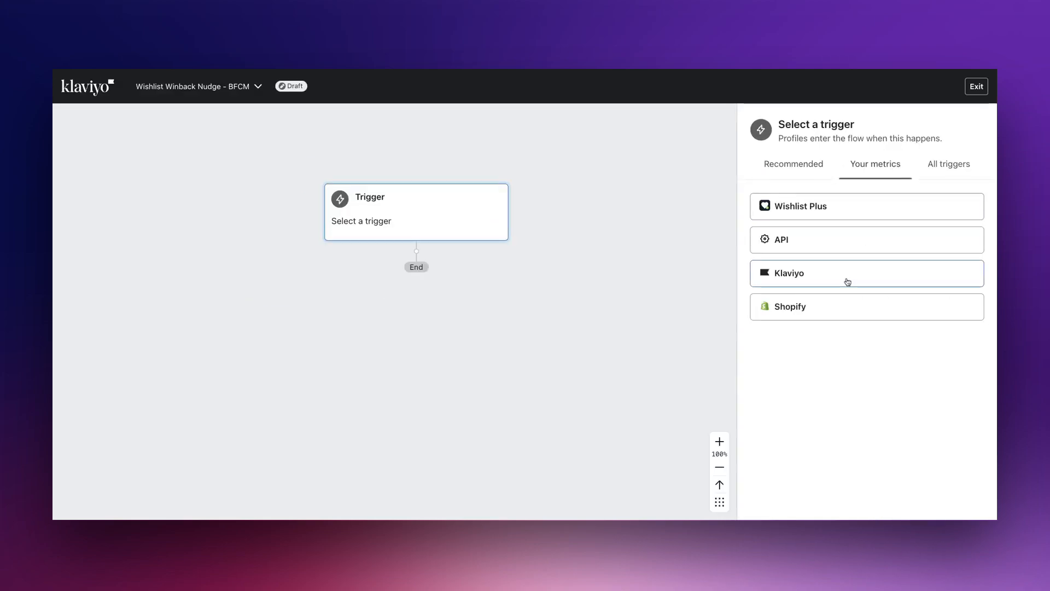
{"action": "left_click", "coordinate": [841, 212]}
{"action": "scroll", "coordinate": [842, 287], "scroll_direction": "down", "scroll_amount": 3}
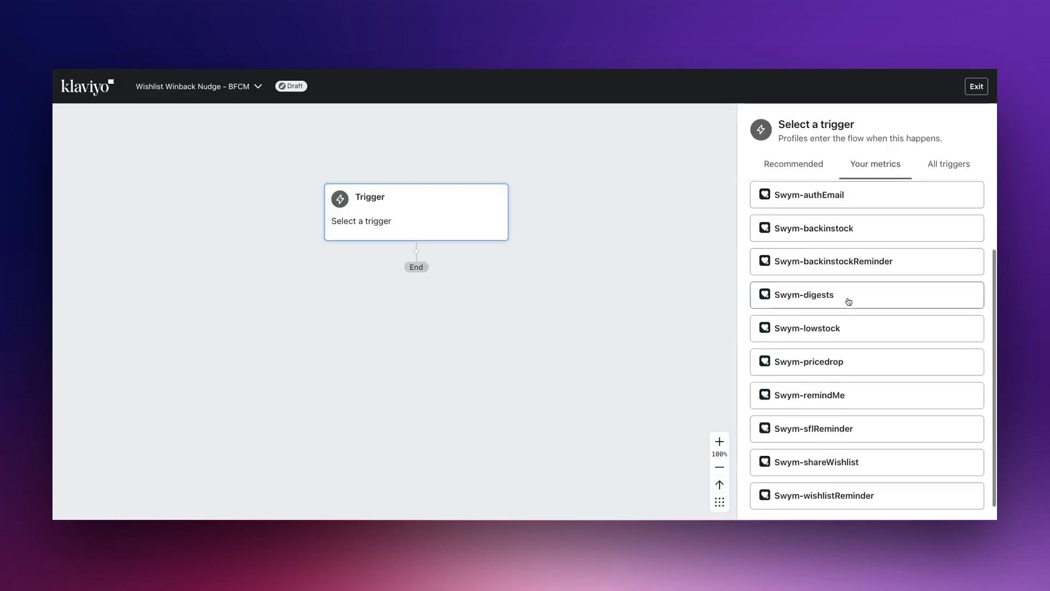
{"action": "left_click", "coordinate": [840, 299]}
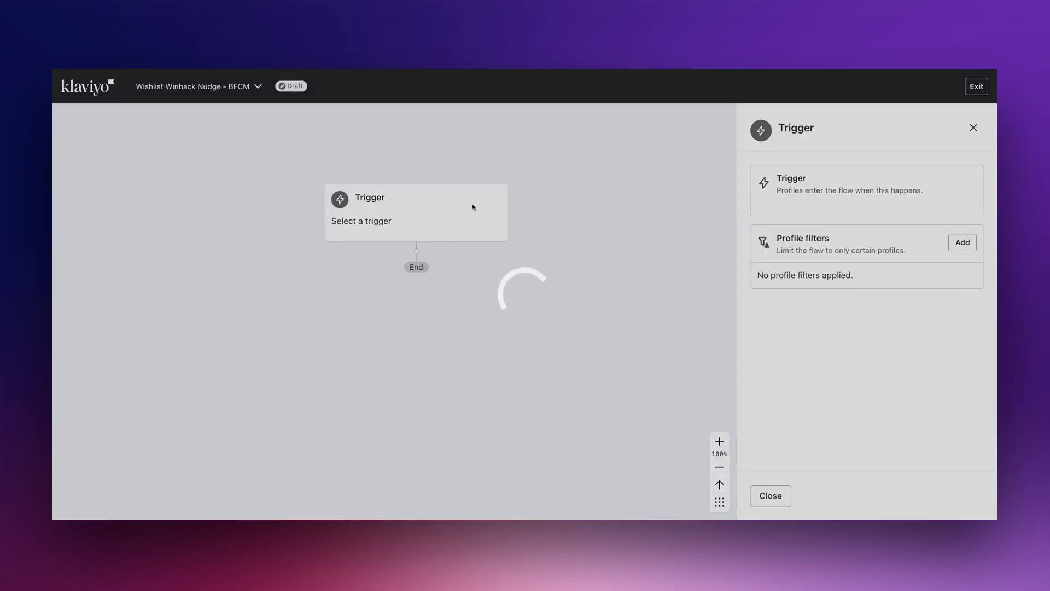
- Add a first email under the trigger followed by a 3-day time delay, and save the delay
{"action": "scroll", "coordinate": [502, 152], "scroll_direction": "right", "scroll_amount": 1}
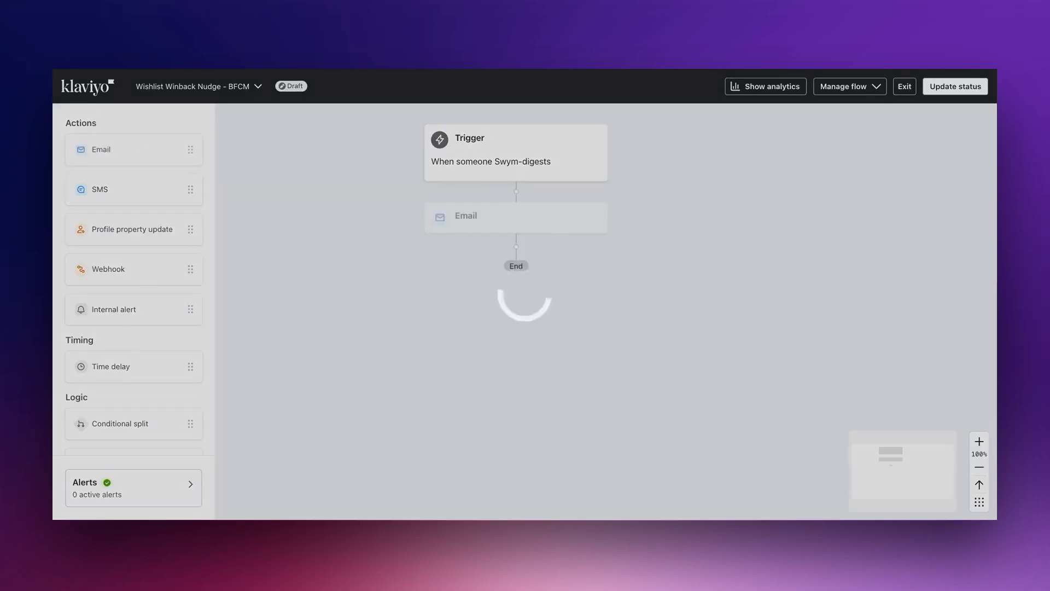
{"action": "left_click_drag", "start_coordinate": [134, 366], "coordinate": [397, 349]}
{"action": "scroll", "coordinate": [389, 246], "scroll_direction": "down", "scroll_amount": 1}
{"action": "left_click", "coordinate": [805, 229]}
{"action": "type", "text": "3"}
{"action": "left_click", "coordinate": [767, 496]}
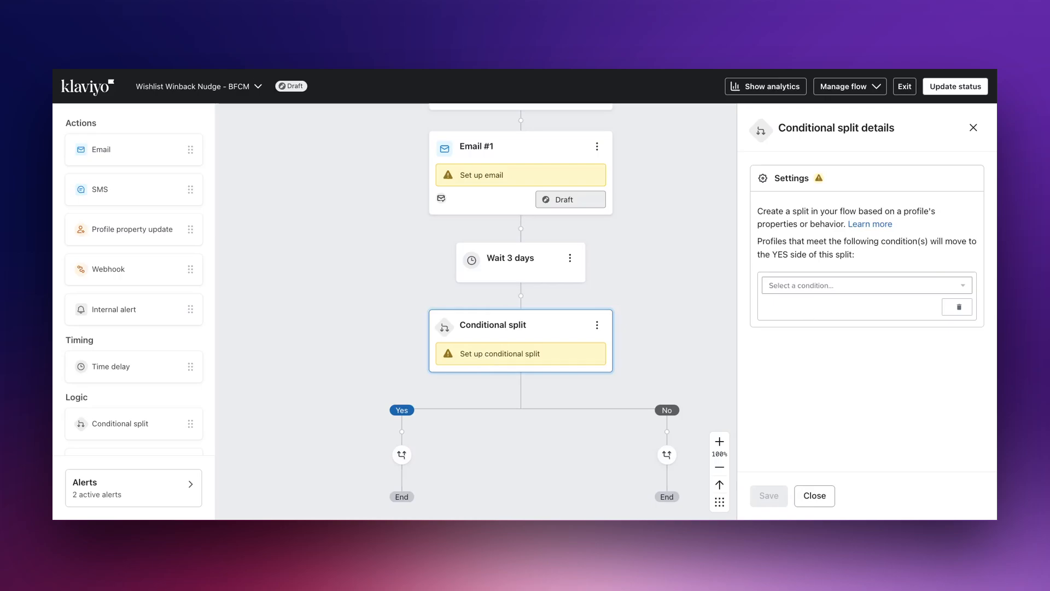
- Configure the conditional split below the wait: Placed Order zero times since starting this flow, and save
{"action": "left_click", "coordinate": [821, 285]}
{"action": "left_click", "coordinate": [810, 303]}
{"action": "left_click", "coordinate": [875, 307]}
{"action": "type", "text": "placed"}
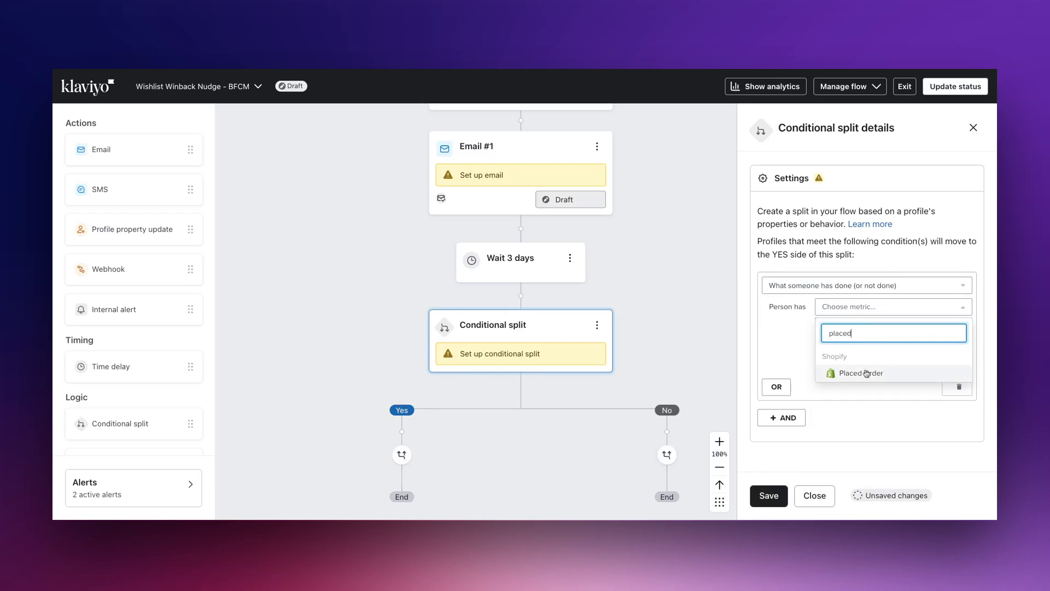
{"action": "left_click", "coordinate": [866, 374]}
{"action": "left_click", "coordinate": [893, 326]}
{"action": "left_click", "coordinate": [845, 347]}
{"action": "left_click", "coordinate": [894, 346]}
{"action": "left_click", "coordinate": [867, 466]}
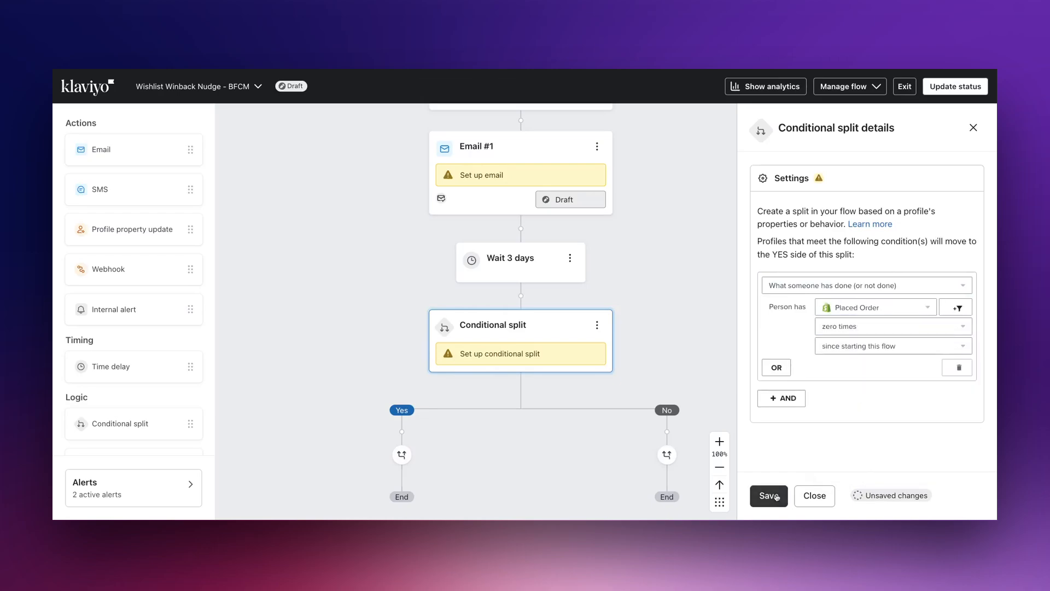
{"action": "left_click", "coordinate": [769, 496]}
- Add a second email on the split's Yes branch followed by a 4-day time delay, and save
{"action": "scroll", "coordinate": [229, 159], "scroll_direction": "down", "scroll_amount": 2}
{"action": "left_click_drag", "start_coordinate": [101, 150], "coordinate": [403, 345]}
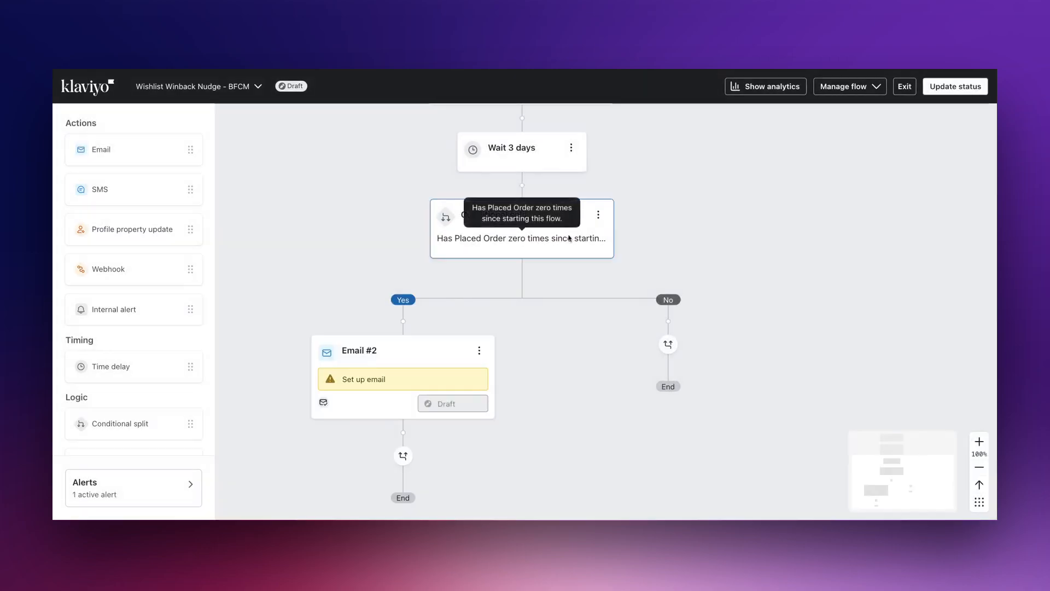
{"action": "scroll", "coordinate": [569, 238], "scroll_direction": "down", "scroll_amount": 2}
{"action": "left_click_drag", "start_coordinate": [131, 367], "coordinate": [467, 352]}
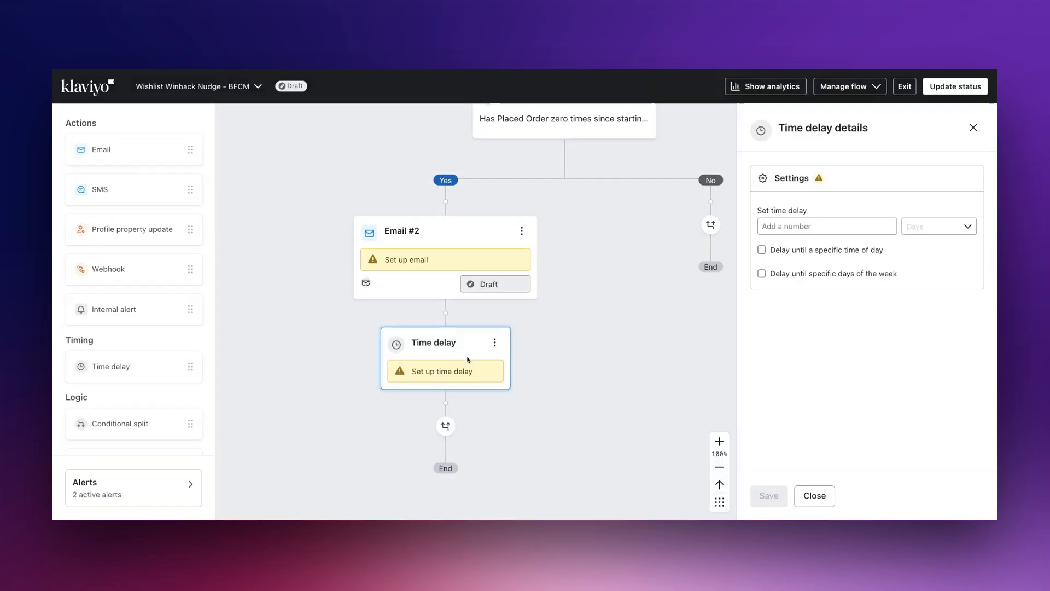
{"action": "left_click", "coordinate": [826, 226]}
{"action": "type", "text": "4"}
{"action": "left_click", "coordinate": [769, 496]}
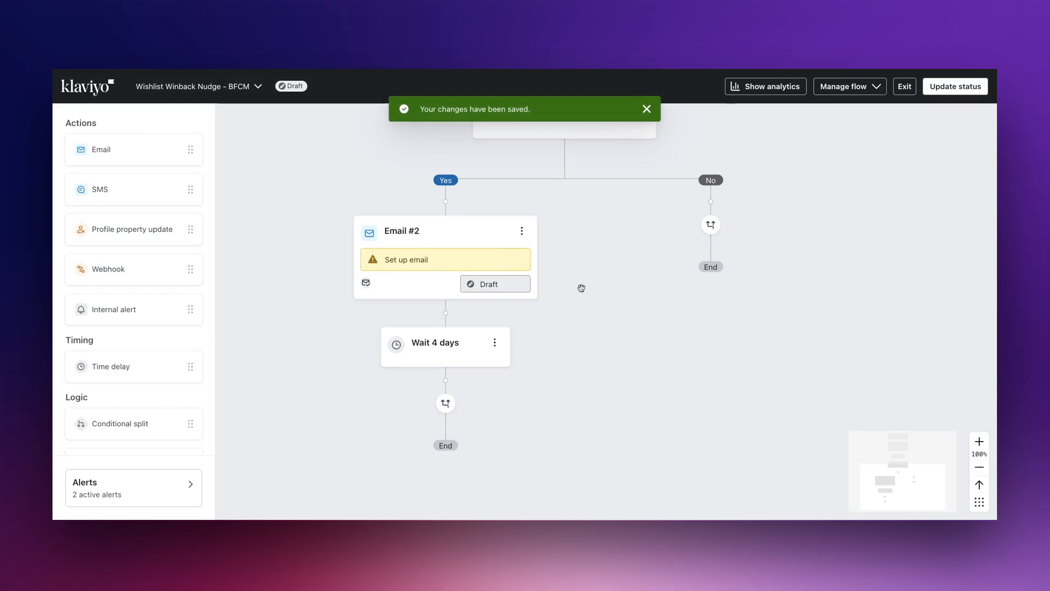
- Add a conditional split after the 4-day wait checking Placed Order zero times since starting this flow, and save
{"action": "scroll", "coordinate": [581, 288], "scroll_direction": "down", "scroll_amount": 3}
{"action": "left_click_drag", "start_coordinate": [123, 419], "coordinate": [477, 247]}
{"action": "left_click", "coordinate": [853, 285]}
{"action": "left_click", "coordinate": [804, 302]}
{"action": "left_click", "coordinate": [886, 306]}
{"action": "type", "text": "p"}
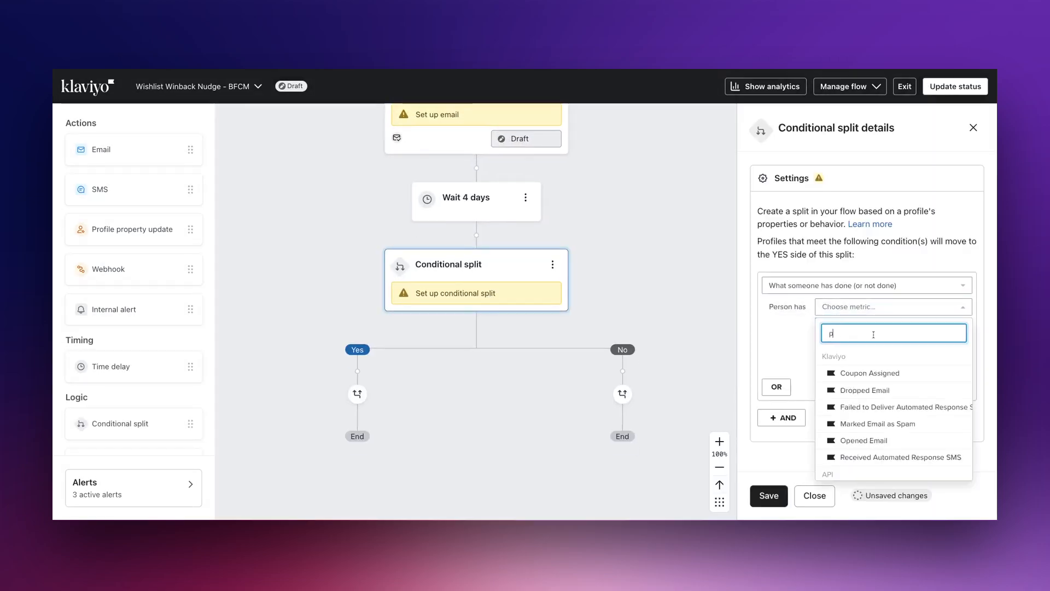
{"action": "type", "text": "laced"}
{"action": "left_click", "coordinate": [869, 373]}
{"action": "left_click", "coordinate": [861, 327]}
{"action": "left_click", "coordinate": [872, 365]}
{"action": "left_click", "coordinate": [888, 346]}
{"action": "left_click", "coordinate": [864, 381]}
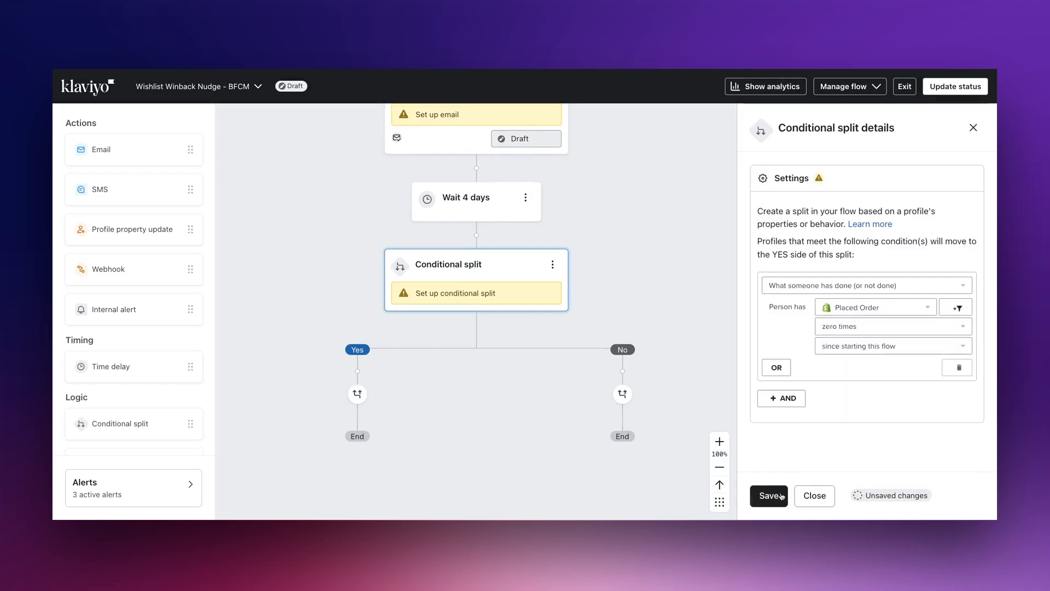
{"action": "left_click", "coordinate": [770, 495]}
- Add a third email on the new split's Yes branch followed by a 7-day time delay, and save
{"action": "scroll", "coordinate": [327, 330], "scroll_direction": "down", "scroll_amount": 2}
{"action": "left_click", "coordinate": [272, 180]}
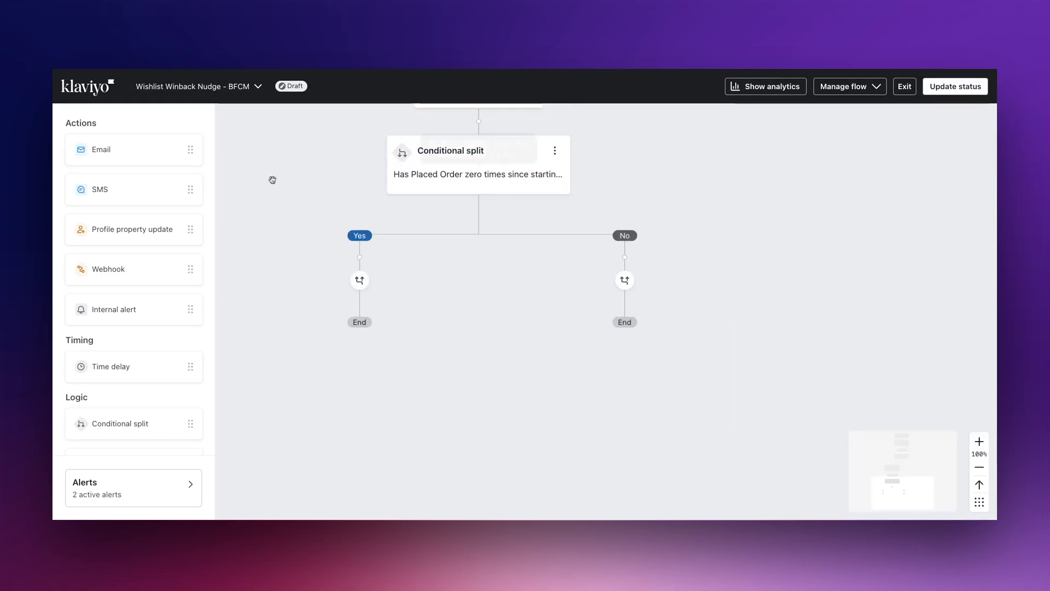
{"action": "left_click_drag", "start_coordinate": [117, 155], "coordinate": [359, 257]}
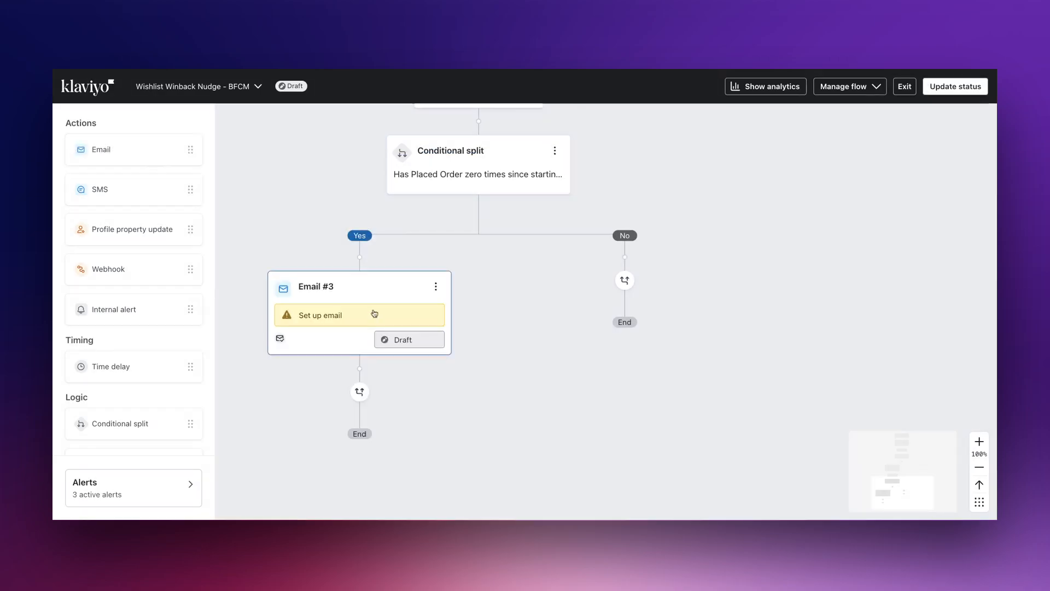
{"action": "scroll", "coordinate": [394, 320], "scroll_direction": "down", "scroll_amount": 2}
{"action": "left_click_drag", "start_coordinate": [197, 368], "coordinate": [418, 259]}
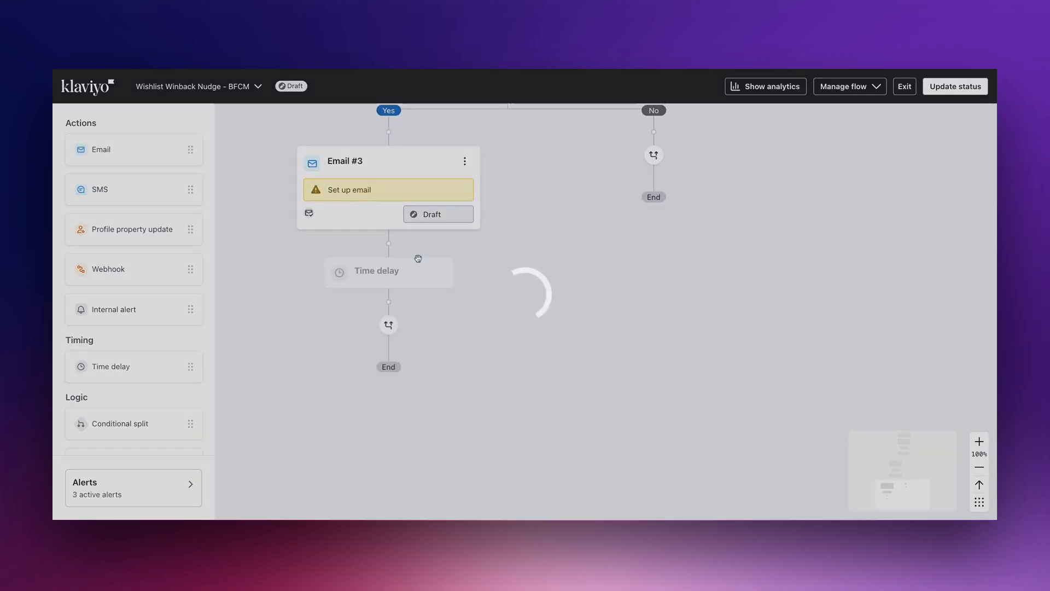
{"action": "type", "text": "7"}
{"action": "left_click", "coordinate": [766, 495]}
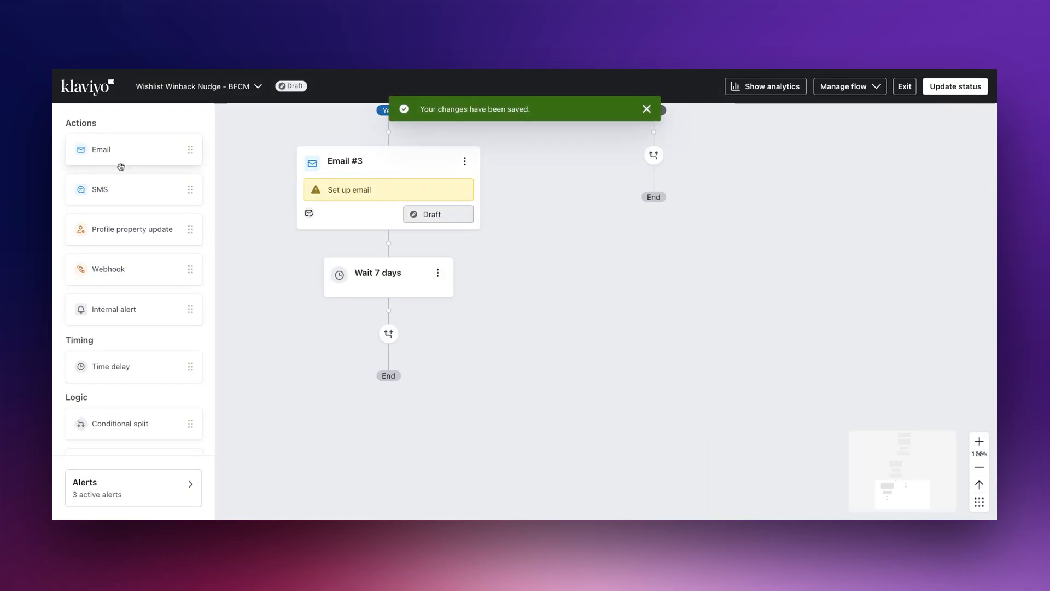
- Add a conditional split after the 7-day wait checking Placed Order zero times since starting this flow, and save
{"action": "left_click_drag", "start_coordinate": [121, 424], "coordinate": [389, 318]}
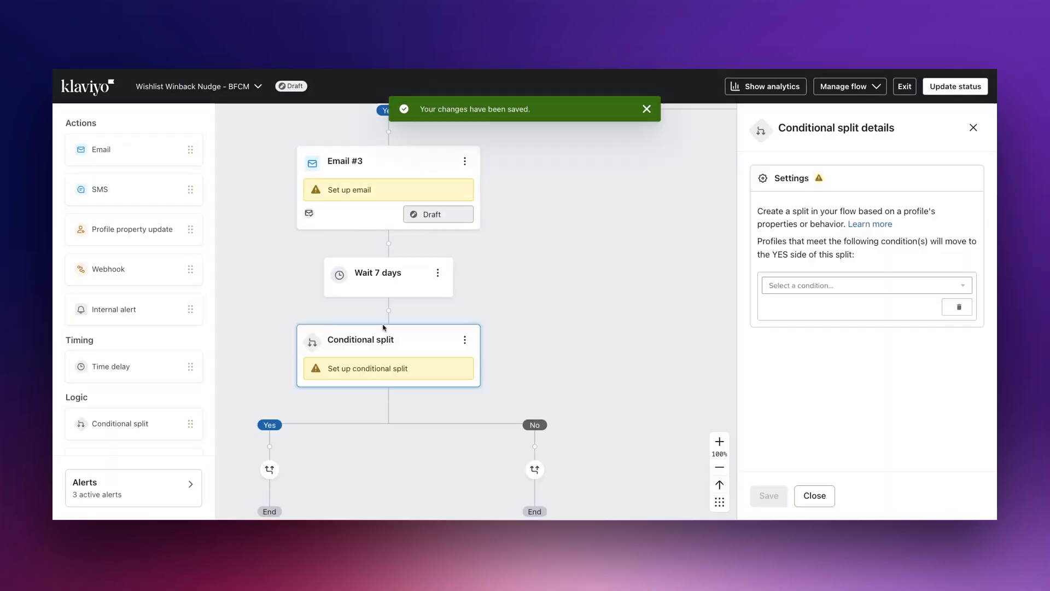
{"action": "left_click", "coordinate": [880, 291]}
{"action": "left_click", "coordinate": [858, 314]}
{"action": "left_click", "coordinate": [859, 313]}
{"action": "left_click", "coordinate": [865, 331]}
{"action": "type", "text": "pla"}
{"action": "left_click", "coordinate": [908, 374]}
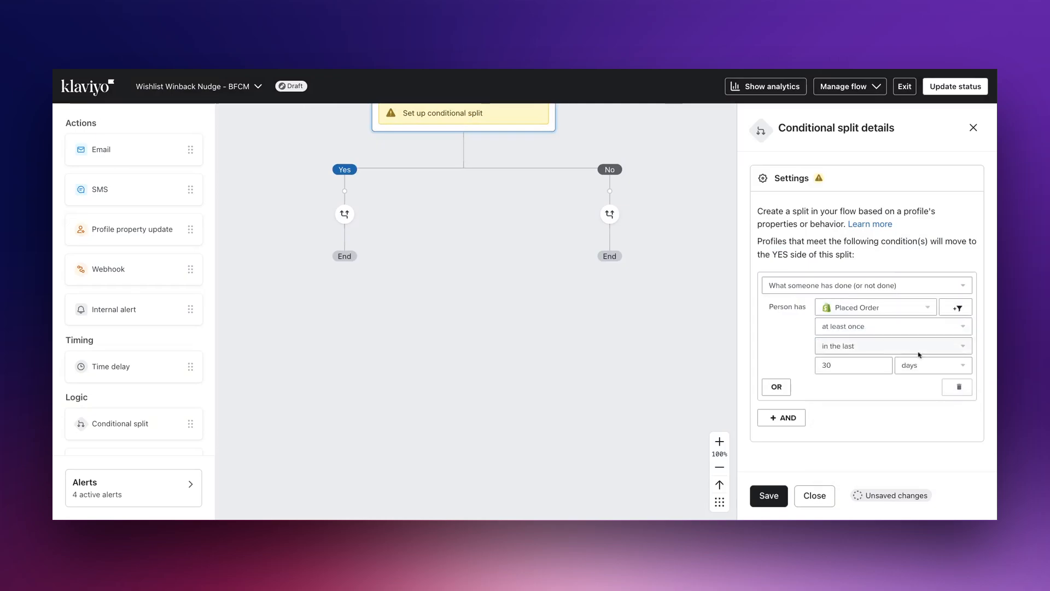
{"action": "left_click", "coordinate": [893, 326]}
{"action": "left_click", "coordinate": [845, 364]}
{"action": "left_click", "coordinate": [892, 346]}
{"action": "left_click", "coordinate": [856, 467]}
{"action": "left_click", "coordinate": [769, 495]}
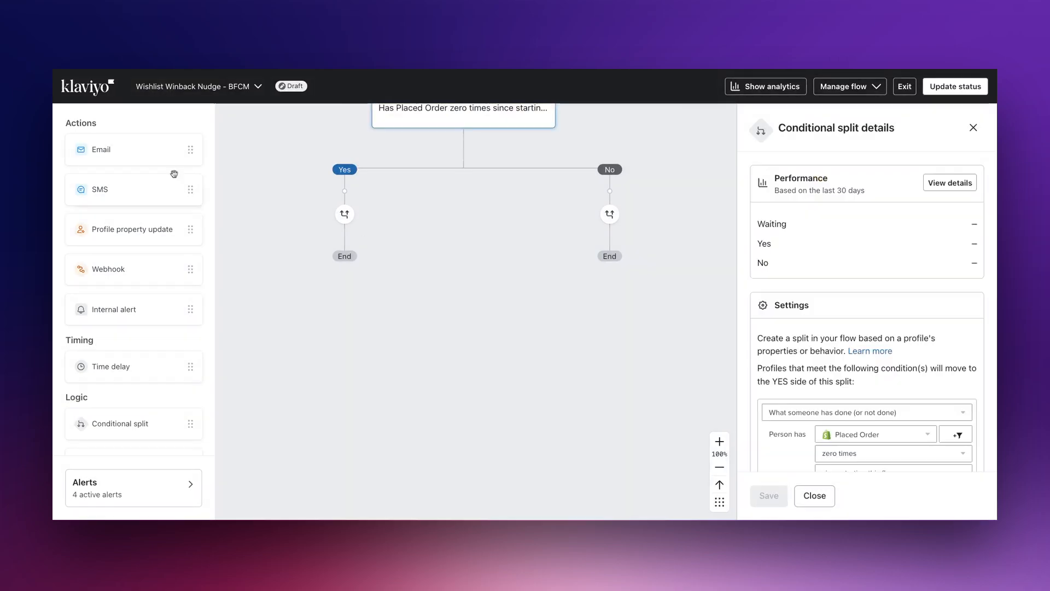
- Add an SMS message on the last split's Yes branch and close its details
{"action": "left_click_drag", "start_coordinate": [173, 174], "coordinate": [366, 239]}
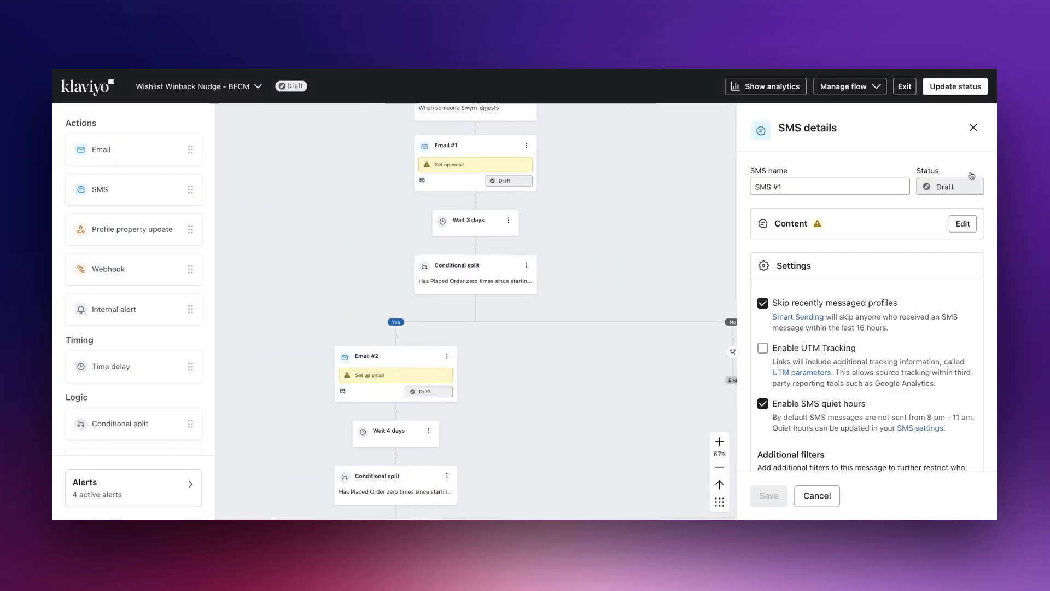
{"action": "left_click", "coordinate": [973, 127]}
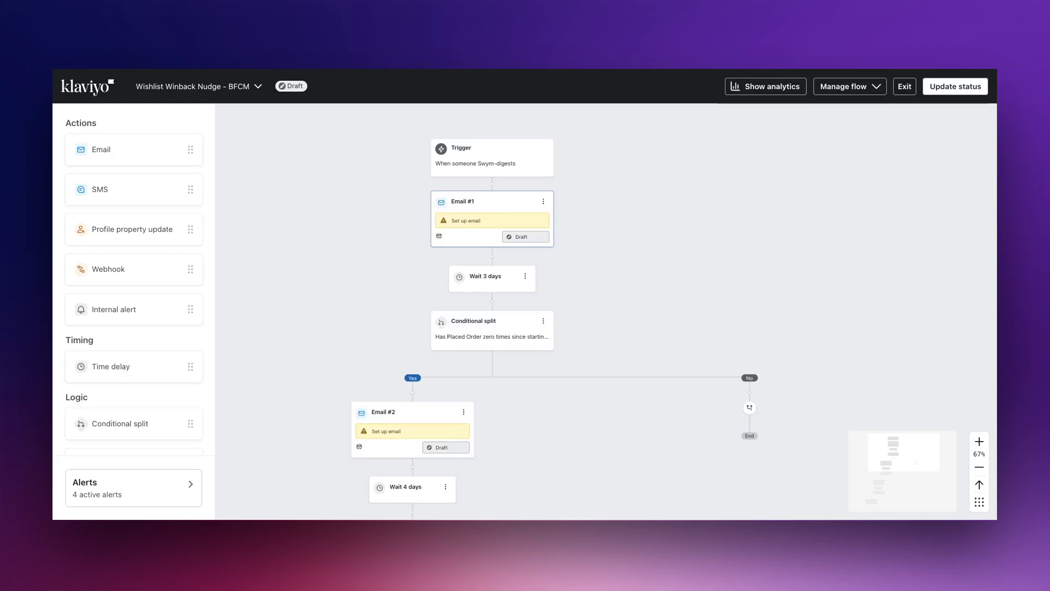
- Add a filter to the first email so only people who can receive email marketing get it, and save
{"action": "scroll", "coordinate": [864, 263], "scroll_direction": "down", "scroll_amount": 5}
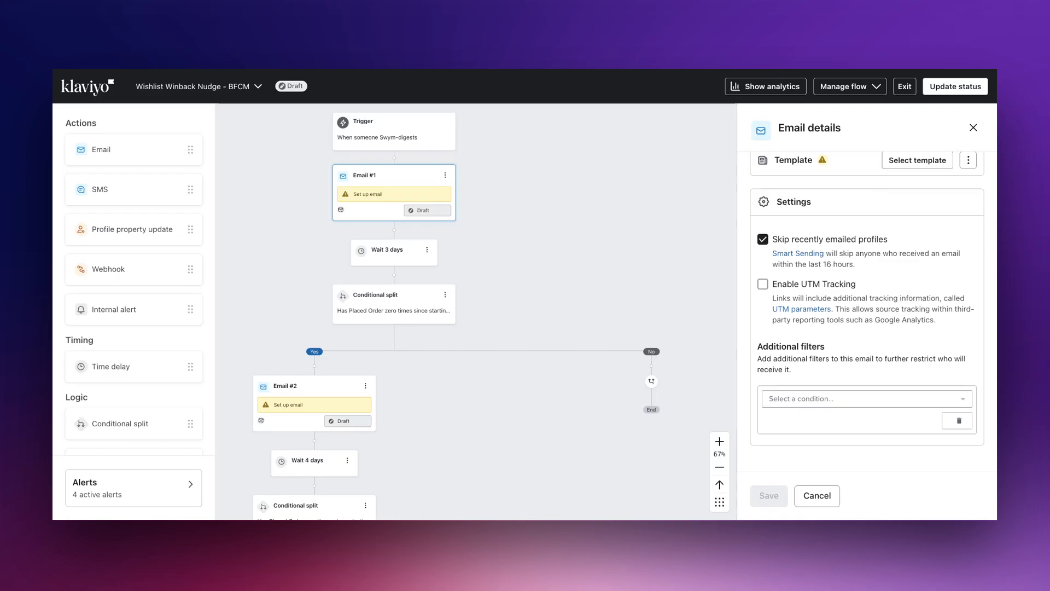
{"action": "left_click", "coordinate": [856, 399]}
{"action": "left_click", "coordinate": [845, 343]}
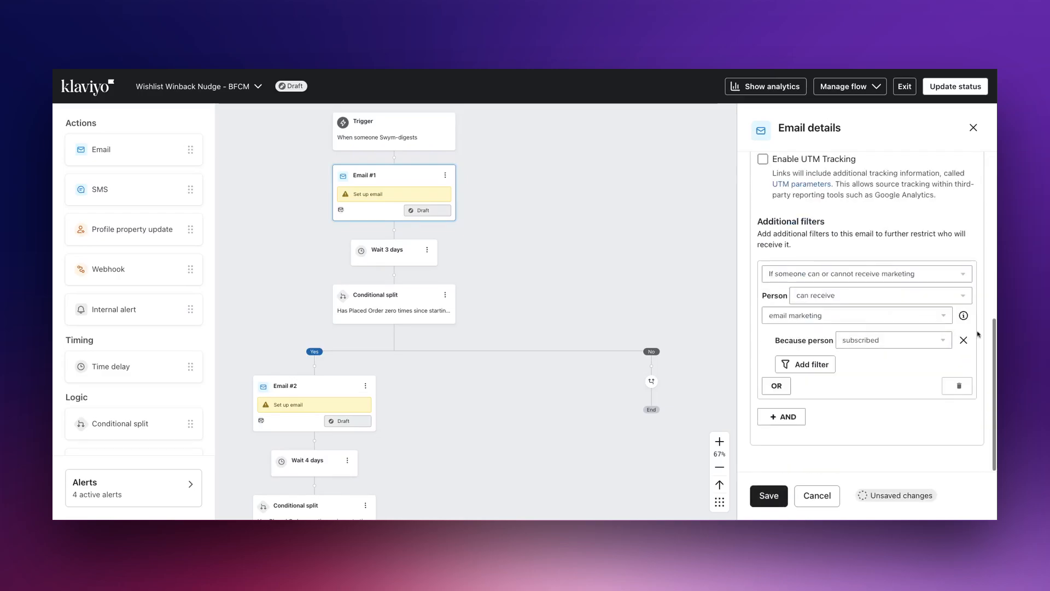
{"action": "left_click", "coordinate": [768, 495]}
{"action": "left_click", "coordinate": [973, 128]}
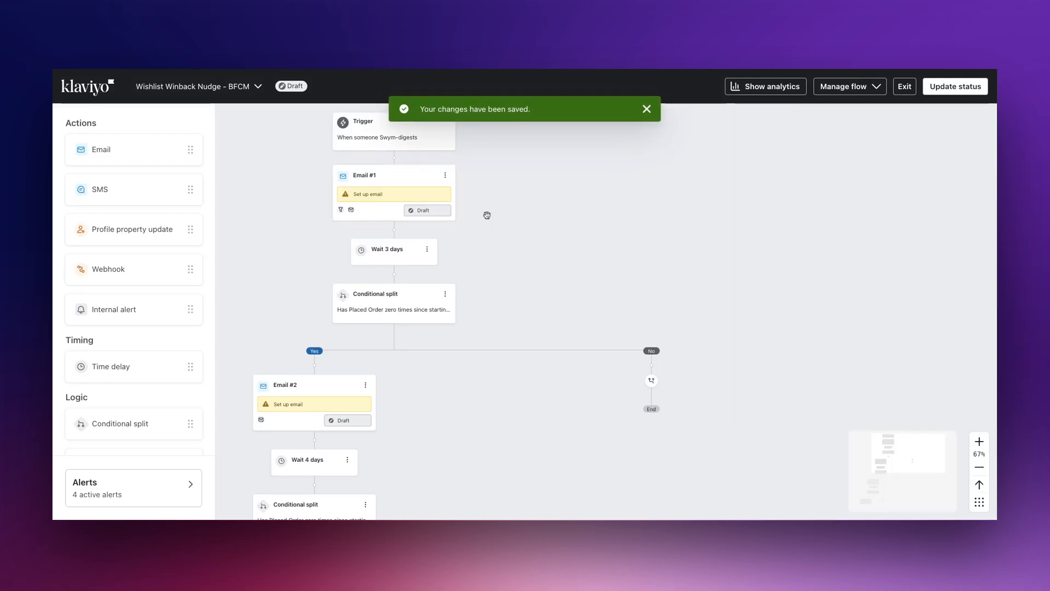
- Add a filter to Email #2 so only people who can receive email marketing get it, and save
{"action": "left_click", "coordinate": [334, 387]}
{"action": "scroll", "coordinate": [867, 328], "scroll_direction": "down", "scroll_amount": 4}
{"action": "left_click", "coordinate": [856, 399]}
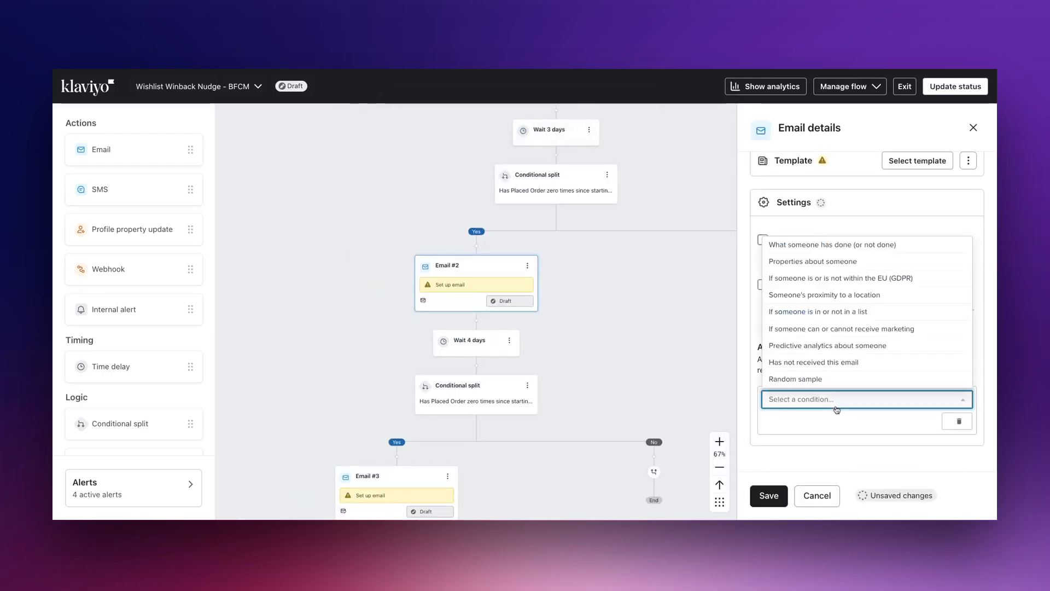
{"action": "left_click", "coordinate": [843, 329]}
{"action": "scroll", "coordinate": [867, 328], "scroll_direction": "down", "scroll_amount": 2}
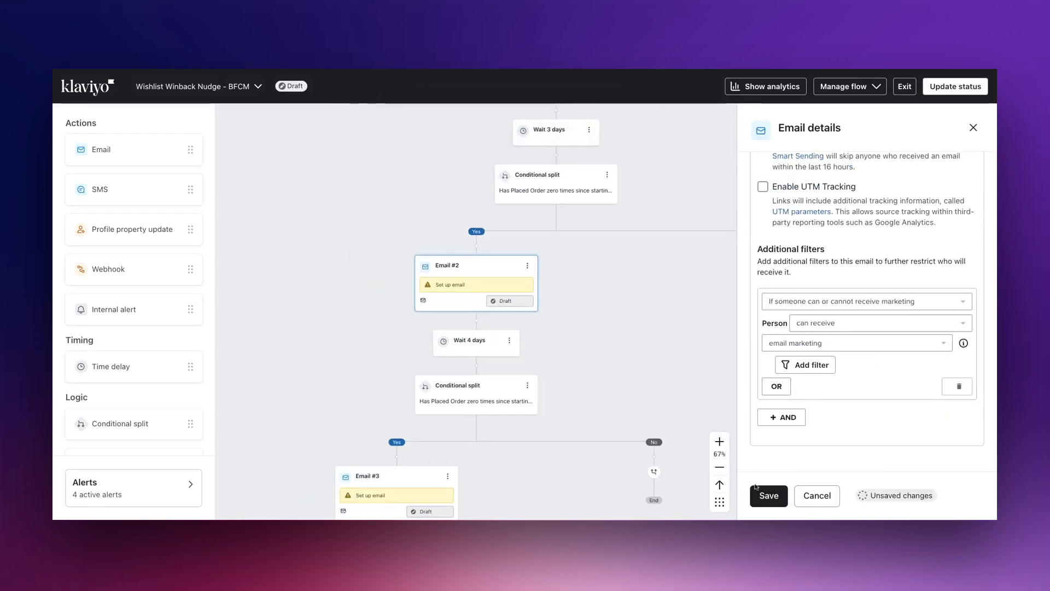
{"action": "left_click", "coordinate": [768, 495]}
- Add the same can-receive-email-marketing filter to Email #3 and save
{"action": "left_click", "coordinate": [383, 481]}
{"action": "left_click", "coordinate": [867, 400]}
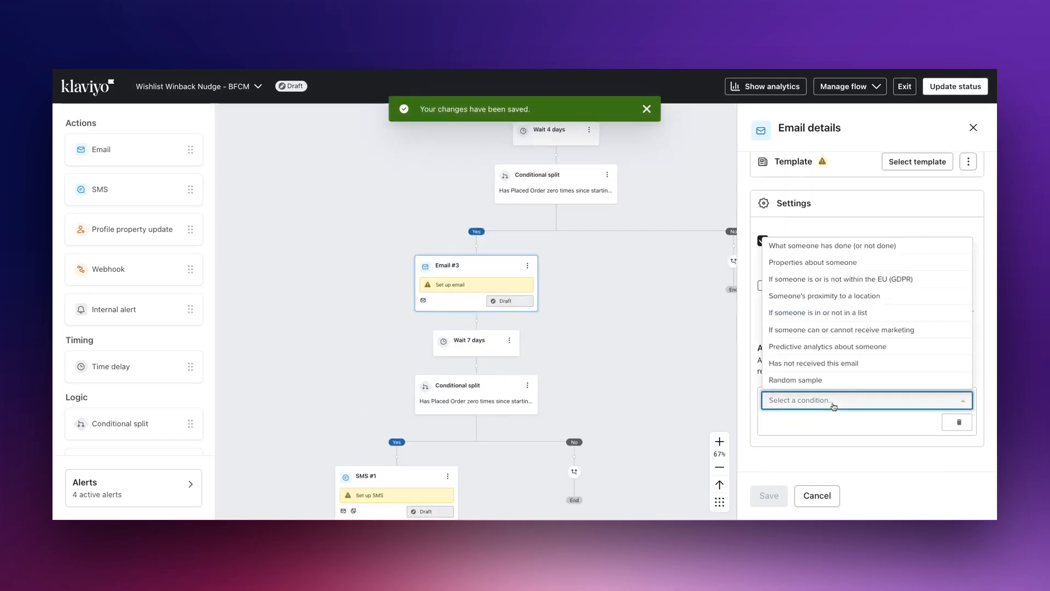
{"action": "left_click", "coordinate": [876, 335]}
{"action": "scroll", "coordinate": [867, 328], "scroll_direction": "down", "scroll_amount": 2}
{"action": "left_click", "coordinate": [769, 495]}
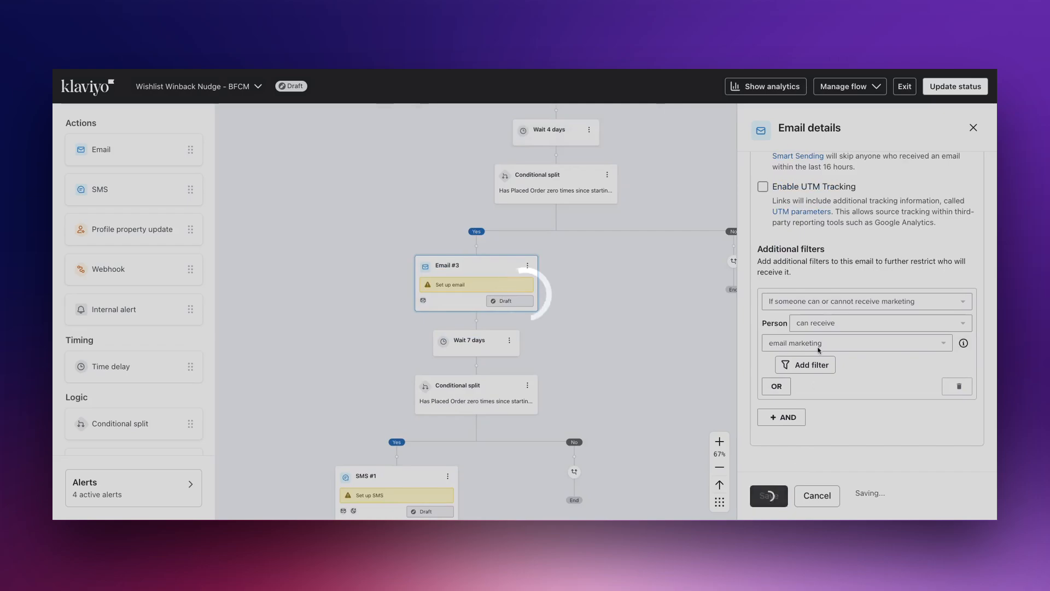
- Add a filter to the SMS message so only people who can receive marketing get it, and save
{"action": "left_click", "coordinate": [394, 479]}
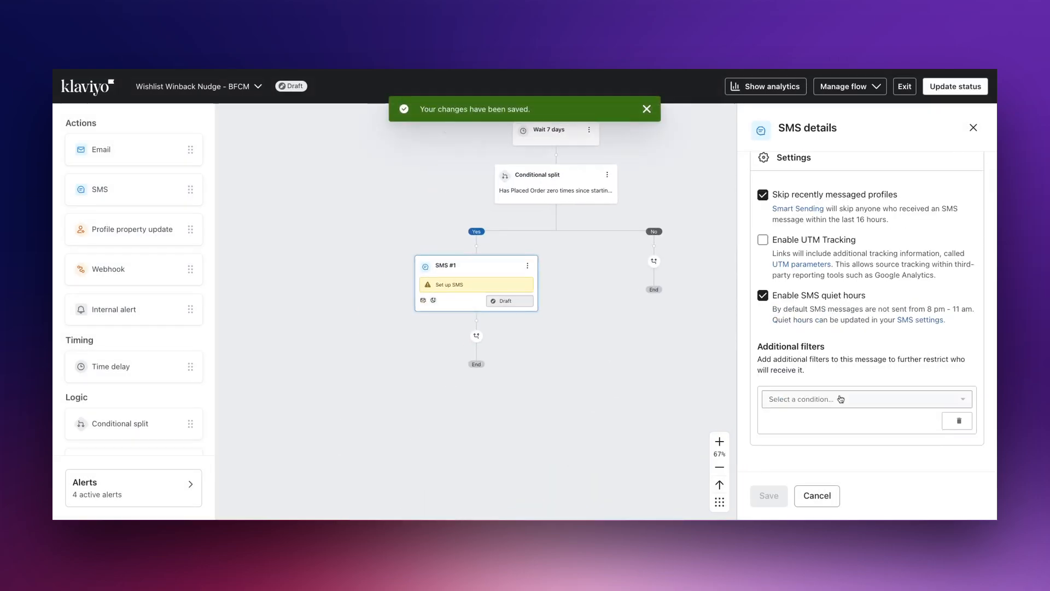
{"action": "left_click", "coordinate": [859, 399]}
{"action": "left_click", "coordinate": [842, 328]}
{"action": "scroll", "coordinate": [867, 328], "scroll_direction": "up", "scroll_amount": 1}
{"action": "left_click", "coordinate": [769, 495]}
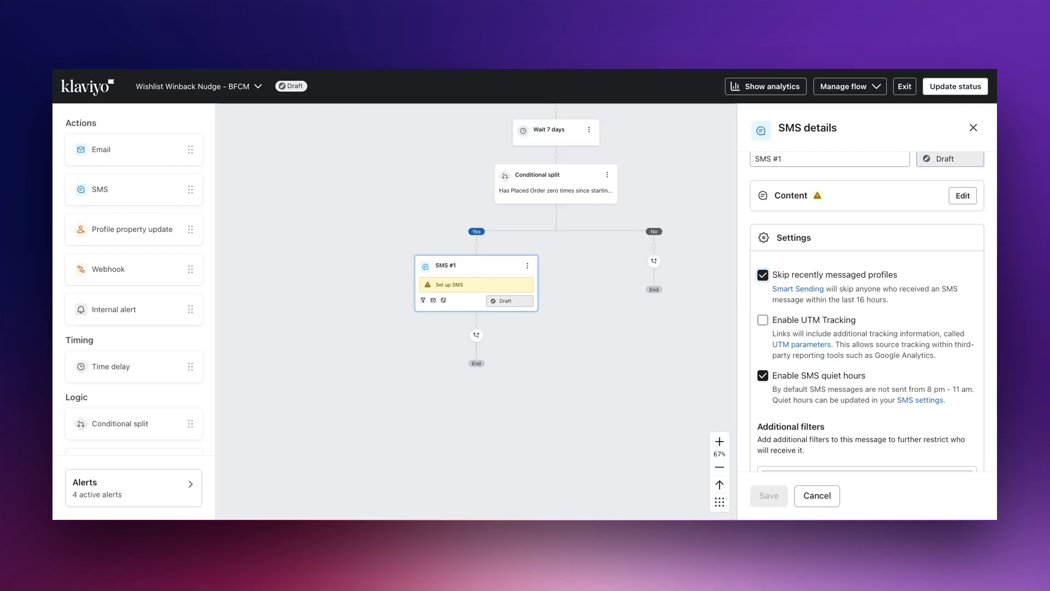
{"action": "left_click", "coordinate": [894, 272]}
{"action": "left_click", "coordinate": [769, 495]}
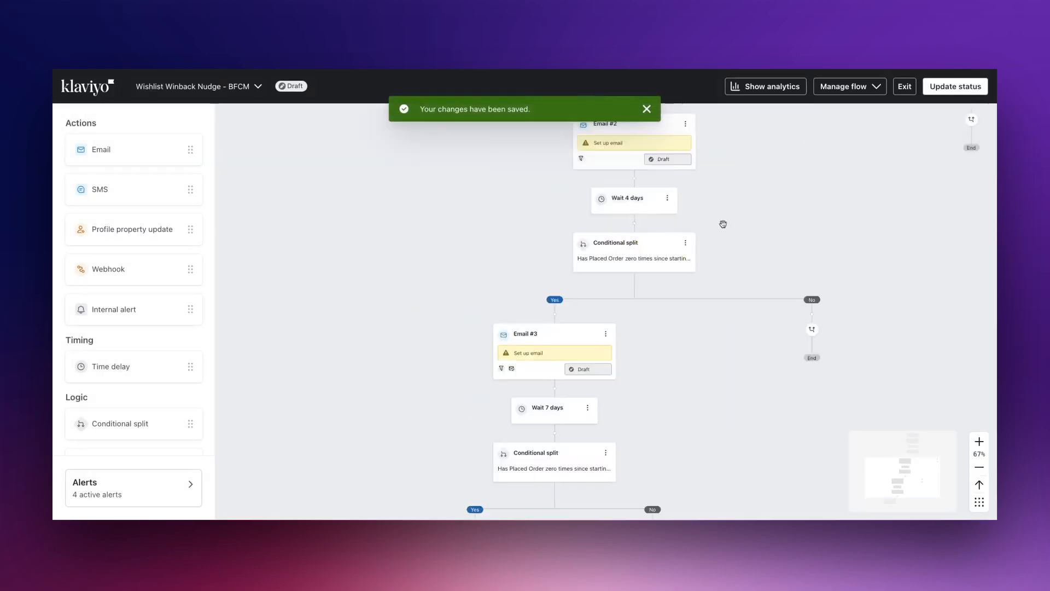
{"action": "scroll", "coordinate": [723, 224], "scroll_direction": "up", "scroll_amount": 6}
{"action": "left_click", "coordinate": [580, 233]}
{"action": "scroll", "coordinate": [793, 260], "scroll_direction": "down", "scroll_amount": 4}
{"action": "left_click", "coordinate": [790, 226]}
{"action": "left_click", "coordinate": [768, 495]}
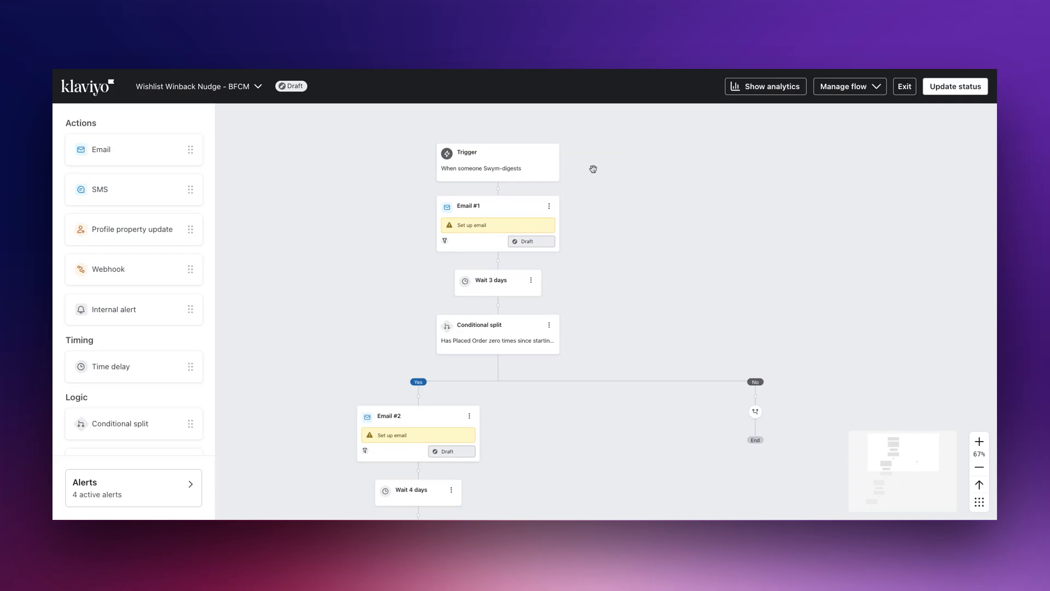
- Paste 'Your Wishlist Granted. 25% OFF For You' into Email #1's subject line and preview text
{"action": "scroll", "coordinate": [509, 219], "scroll_direction": "down", "scroll_amount": 2}
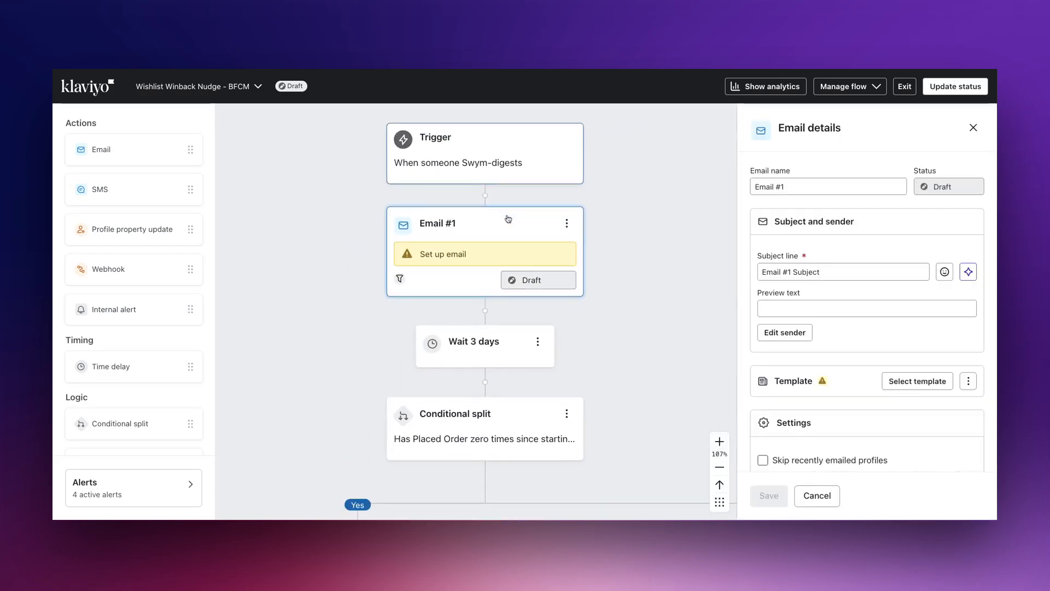
{"action": "scroll", "coordinate": [866, 200], "scroll_direction": "down", "scroll_amount": 1}
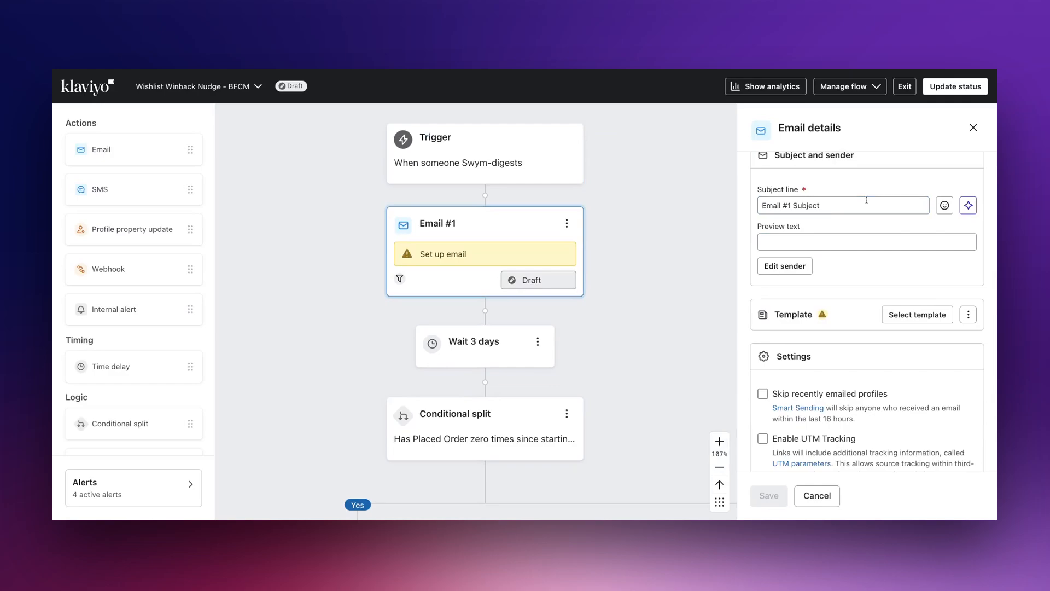
{"action": "left_click", "coordinate": [835, 203]}
{"action": "type", "text": "Your Wishlist Granted. 25% OFF For You"}
{"action": "left_click", "coordinate": [839, 245]}
{"action": "type", "text": "Your Wishlist Granted. 25% OFF For You"}
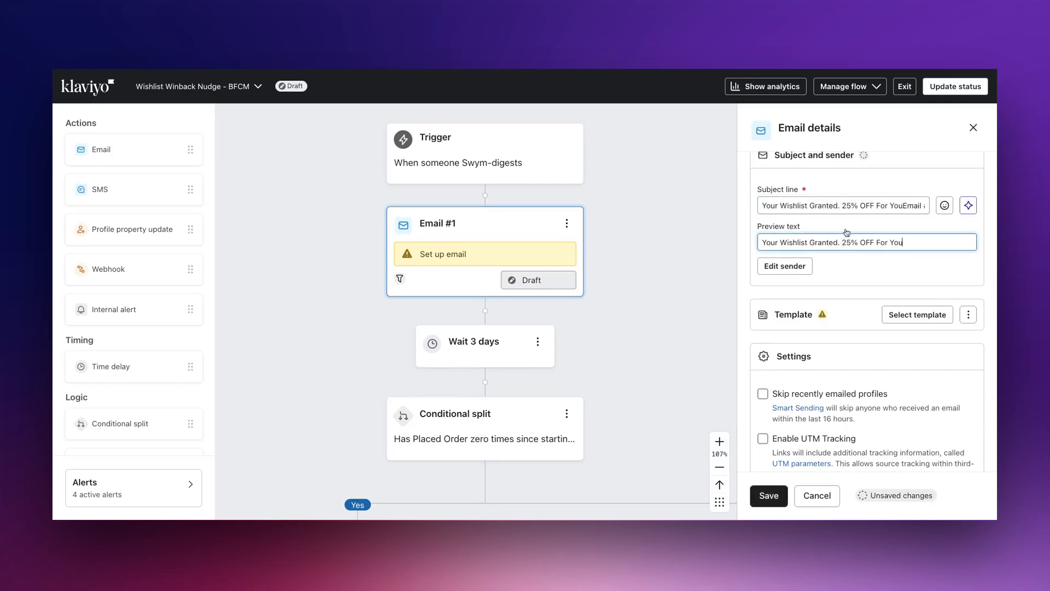
- Clear the subject line, paste 'Your Wishlist Granted. 25% OFF For You' on its own, and save
{"action": "scroll", "coordinate": [891, 241], "scroll_direction": "down", "scroll_amount": 1}
{"action": "left_click", "coordinate": [888, 168]}
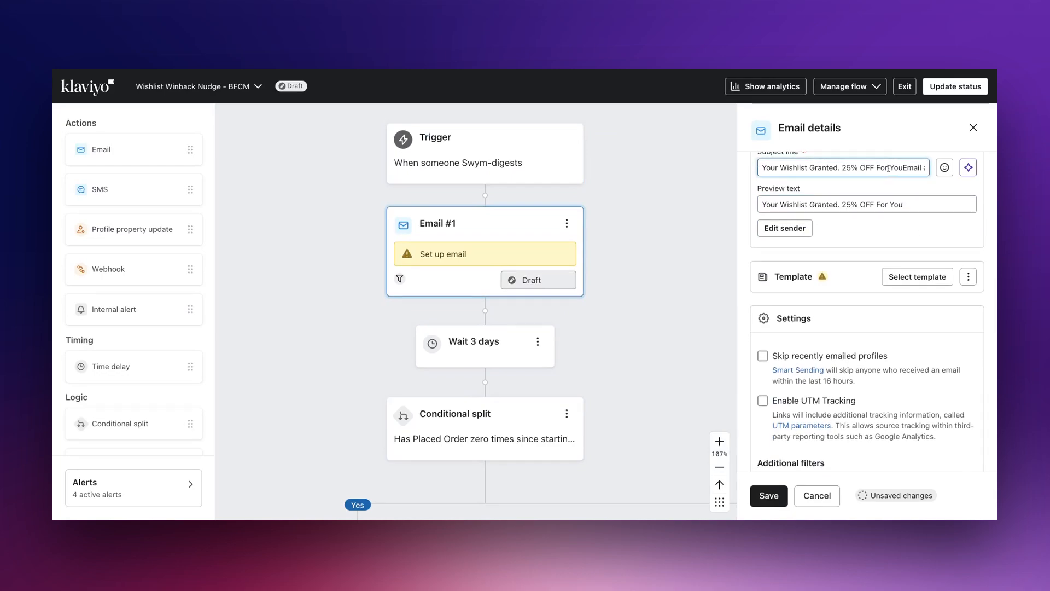
{"action": "key", "text": "super+a"}
{"action": "key", "text": "BackSpace"}
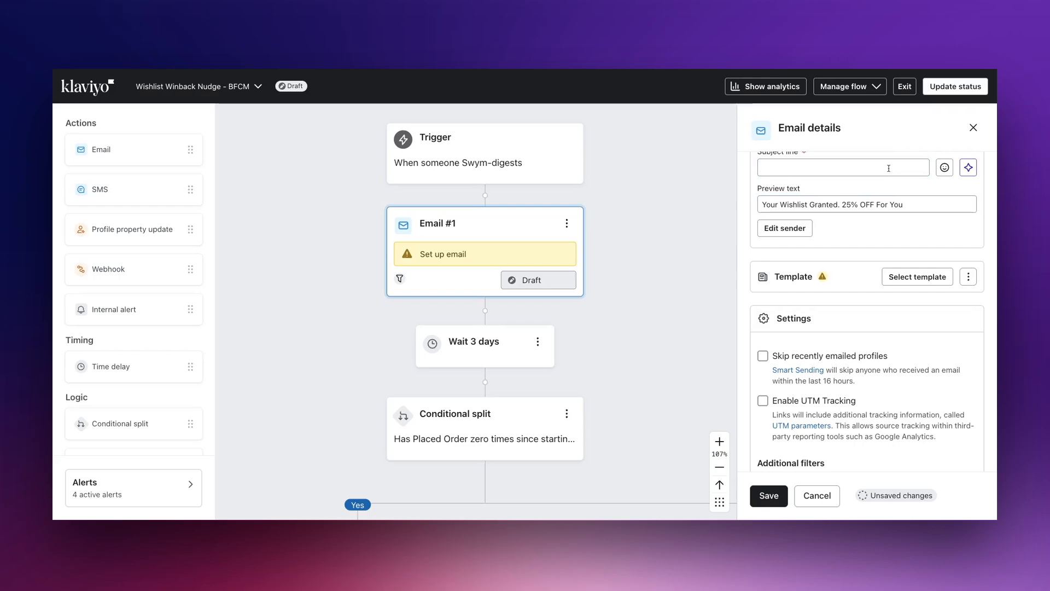
{"action": "type", "text": "Your Wishlist Granted. 25% OFF For You"}
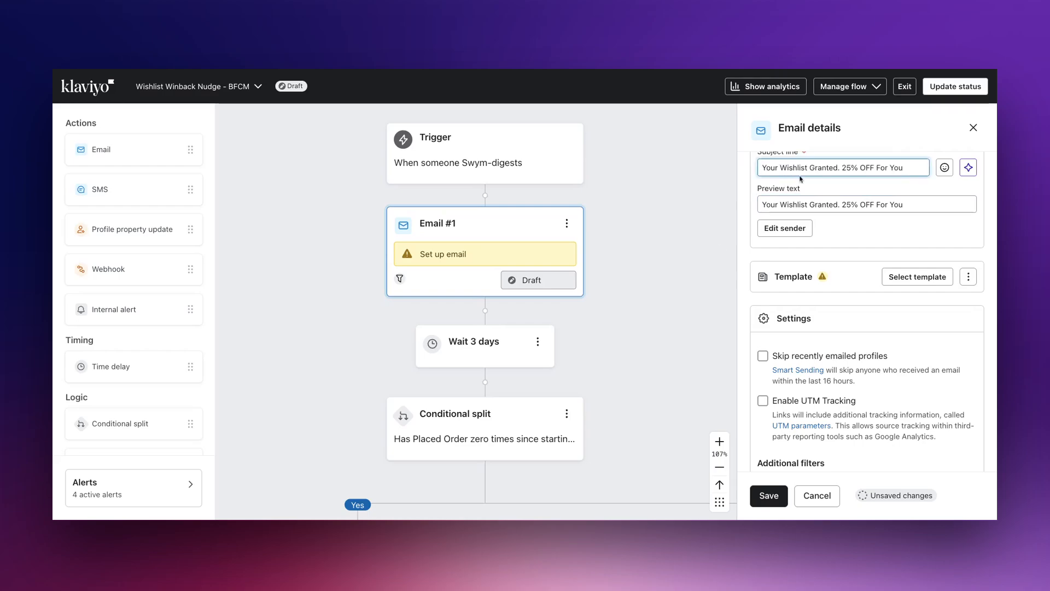
{"action": "scroll", "coordinate": [876, 285], "scroll_direction": "down", "scroll_amount": 5}
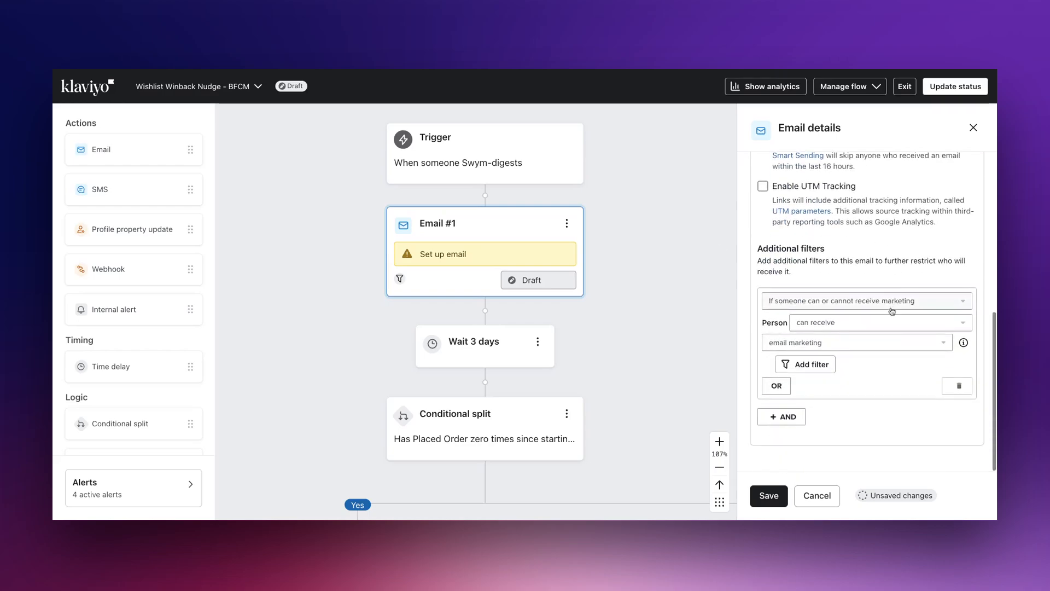
{"action": "left_click", "coordinate": [769, 495]}
- Search the template library for 'early' and apply the Sale early access template to Email #1
{"action": "scroll", "coordinate": [851, 389], "scroll_direction": "up", "scroll_amount": 4}
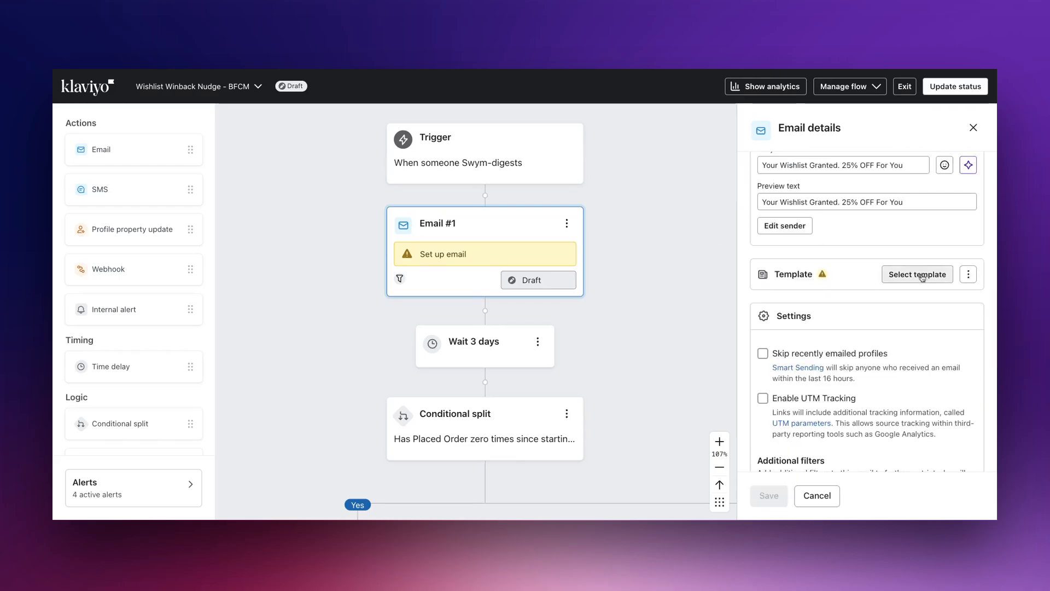
{"action": "left_click", "coordinate": [922, 278]}
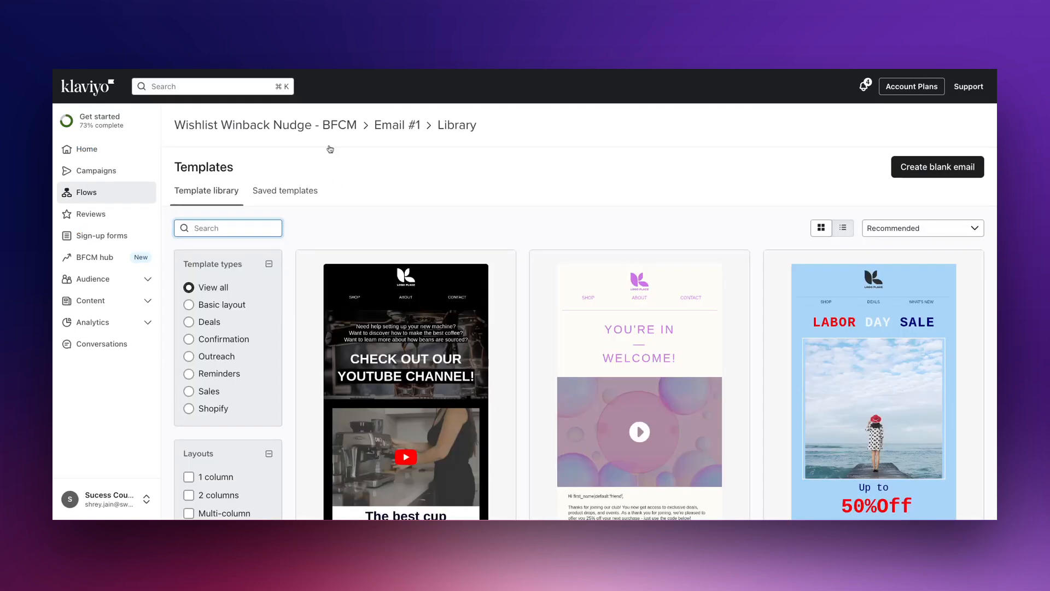
{"action": "type", "text": "early"}
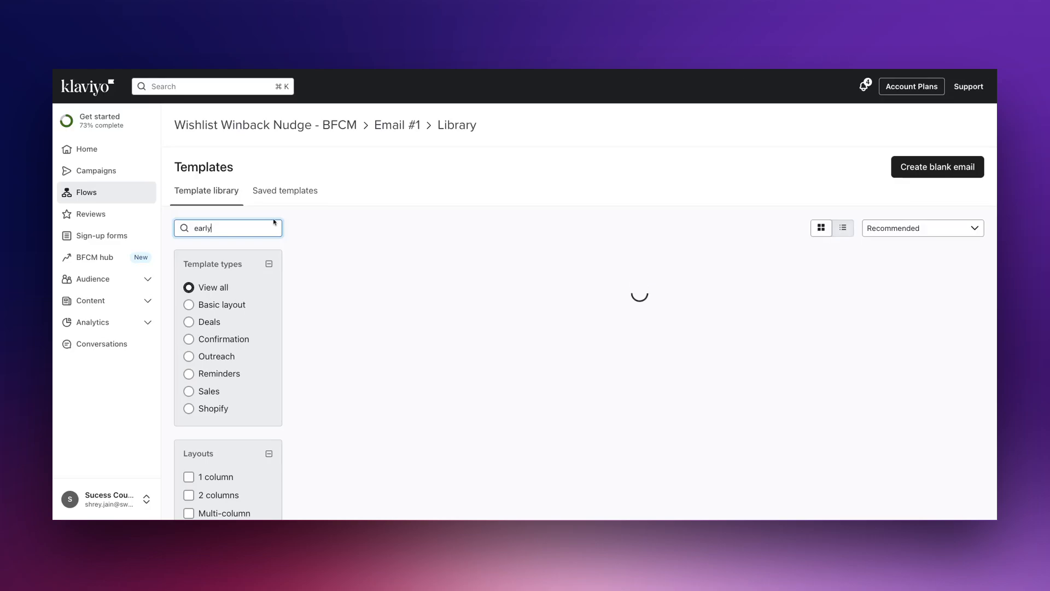
{"action": "scroll", "coordinate": [419, 304], "scroll_direction": "down", "scroll_amount": 4}
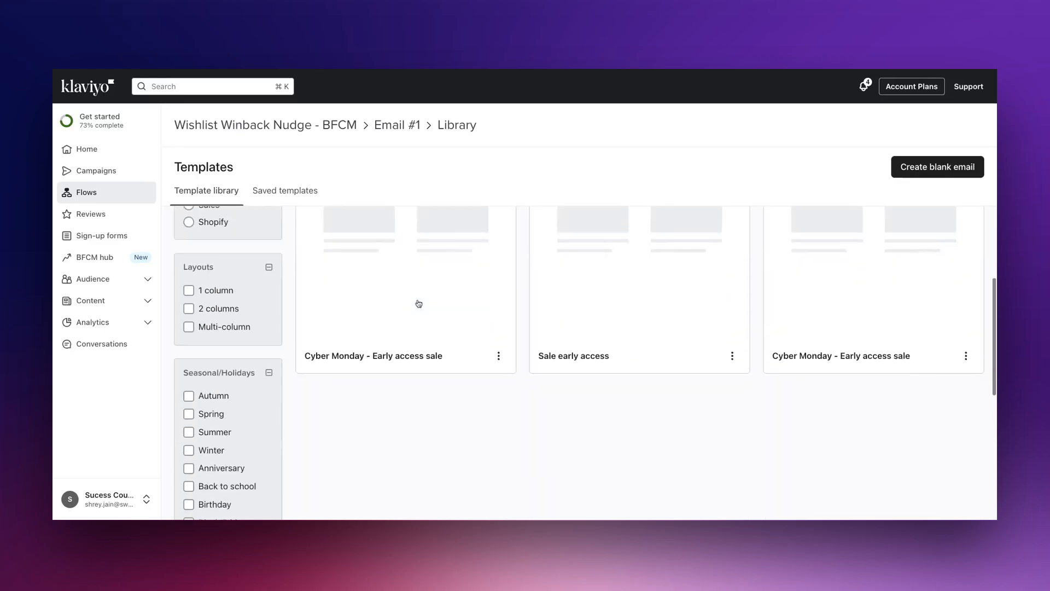
{"action": "scroll", "coordinate": [437, 301], "scroll_direction": "up", "scroll_amount": 2}
{"action": "left_click", "coordinate": [656, 296]}
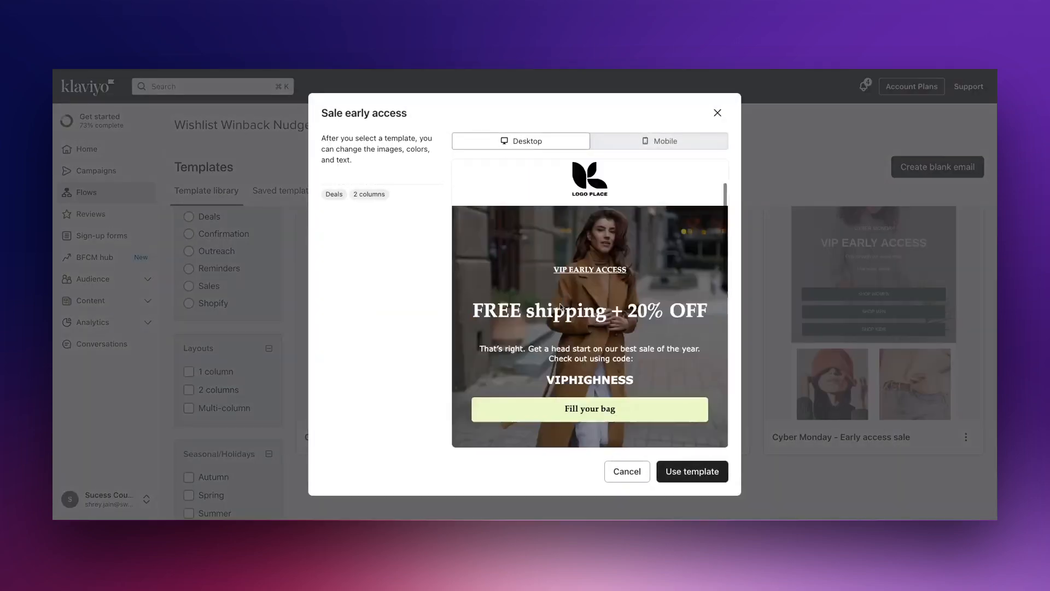
{"action": "left_click", "coordinate": [659, 141]}
{"action": "left_click", "coordinate": [693, 471]}
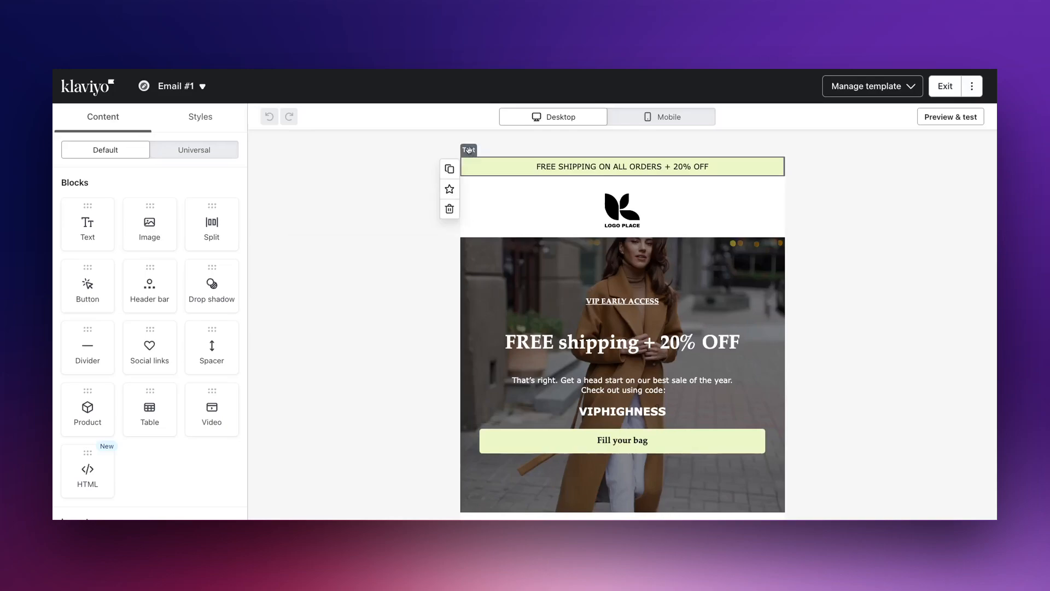
- Replace the header bar text with 'WISHLIST EARLY ACCESS. BFCM CAME EARLY. 25% OFF SITEWIDE'
{"action": "left_click", "coordinate": [611, 159]}
{"action": "triple_click", "coordinate": [635, 167]}
{"action": "type", "text": "WISHLIST EARLY ACCESS. BFCM CAME EARLY. 25% OFF SITEWIDE"}
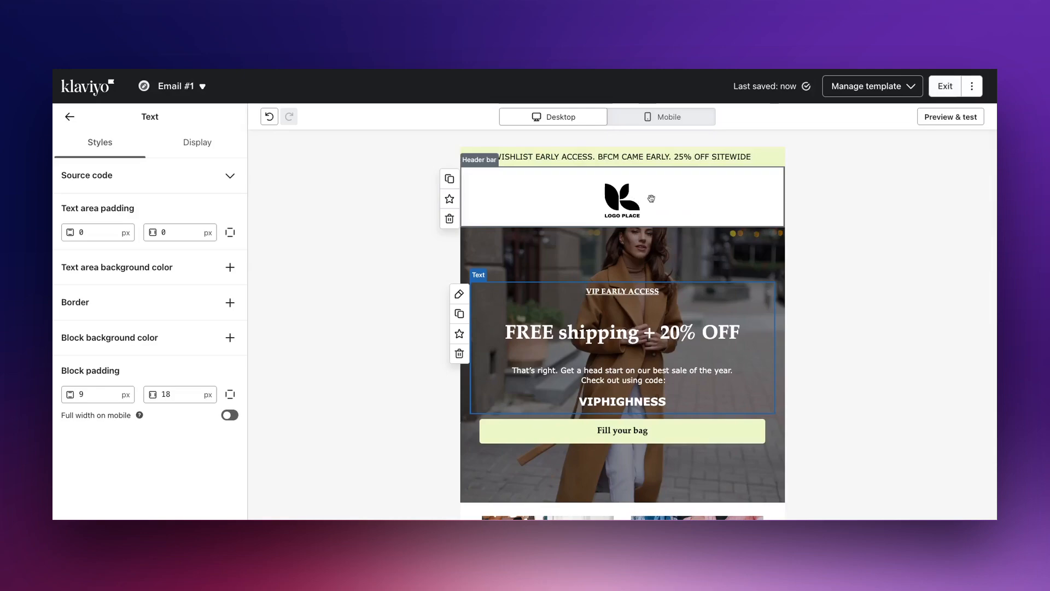
- Change the hero text to 'WISHLIST EARLY ACCESS' and the headline to '25% OFF YOUR WISHLIST'
{"action": "scroll", "coordinate": [652, 199], "scroll_direction": "down", "scroll_amount": 1}
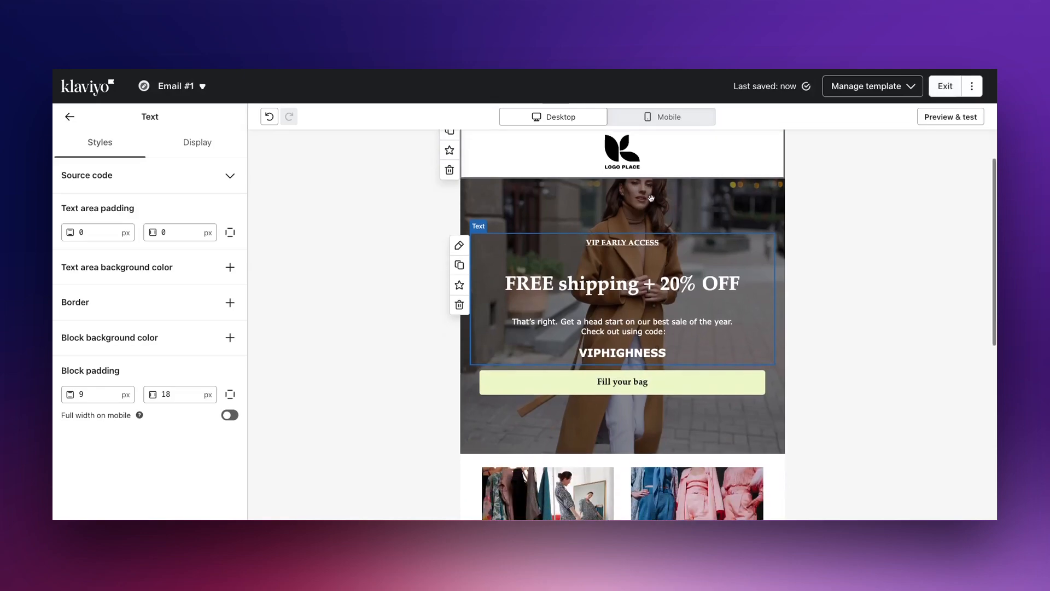
{"action": "scroll", "coordinate": [671, 242], "scroll_direction": "down", "scroll_amount": 1}
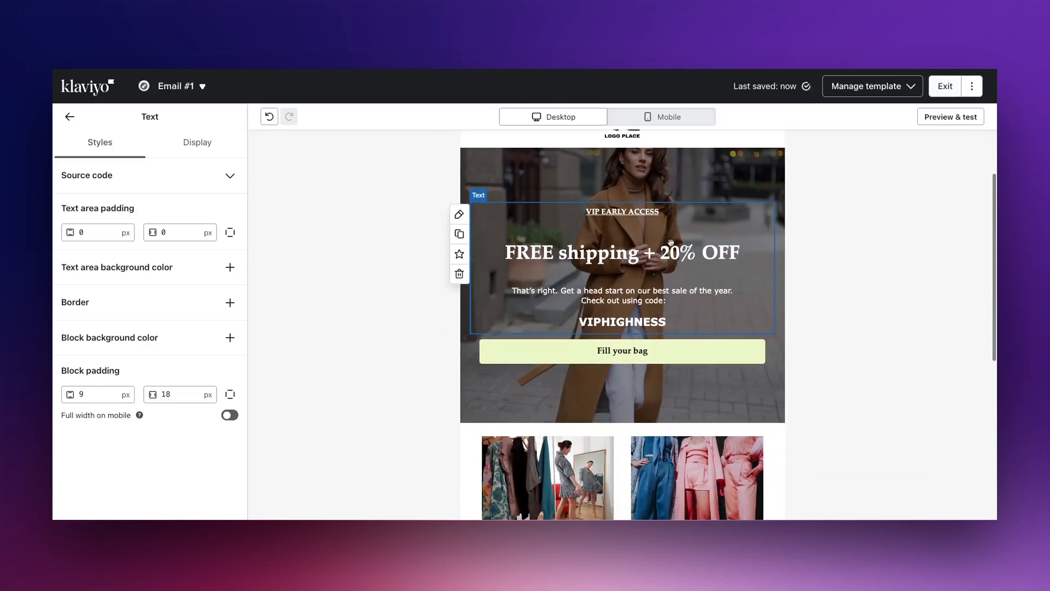
{"action": "left_click", "coordinate": [671, 242]}
{"action": "double_click", "coordinate": [596, 210]}
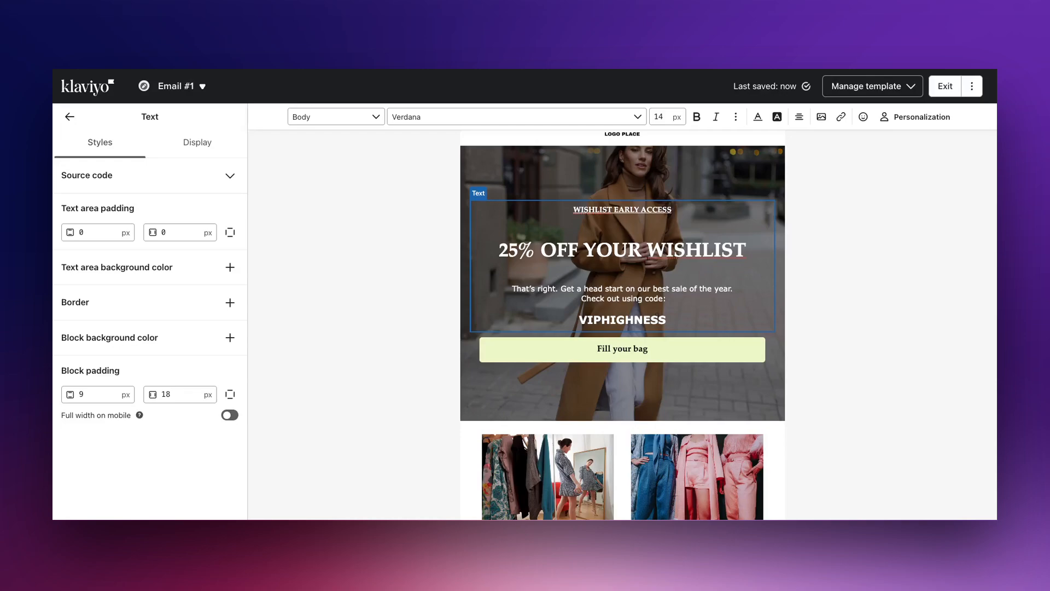
- Replace the discount code in the hero with WISHGRANTED-25
{"action": "left_click", "coordinate": [580, 320]}
{"action": "type", "text": "WISHGRANTED-25"}
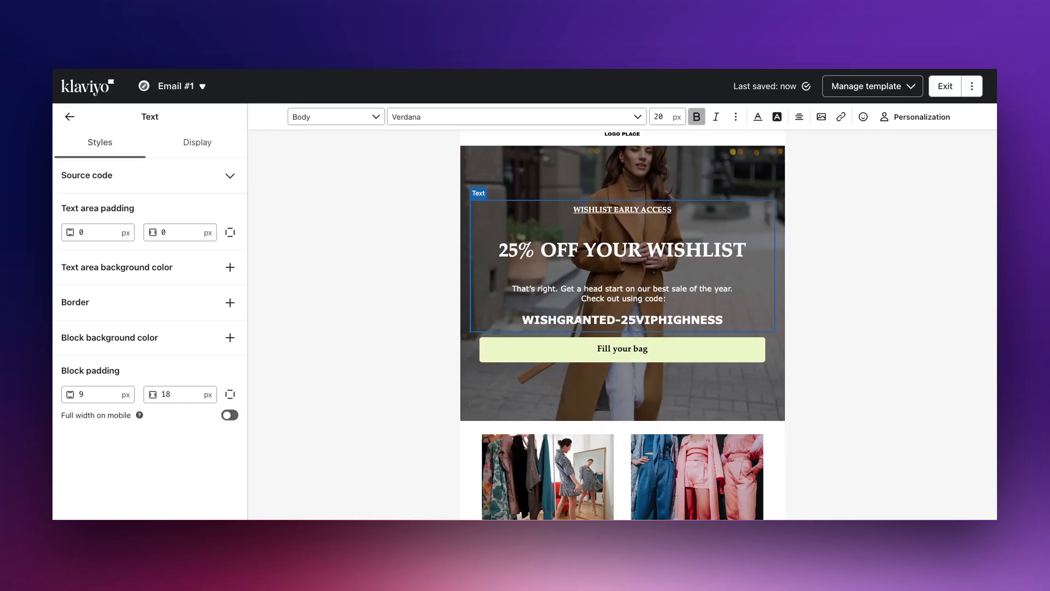
{"action": "left_click_drag", "start_coordinate": [635, 330], "coordinate": [724, 326]}
{"action": "key", "text": "BackSpace"}
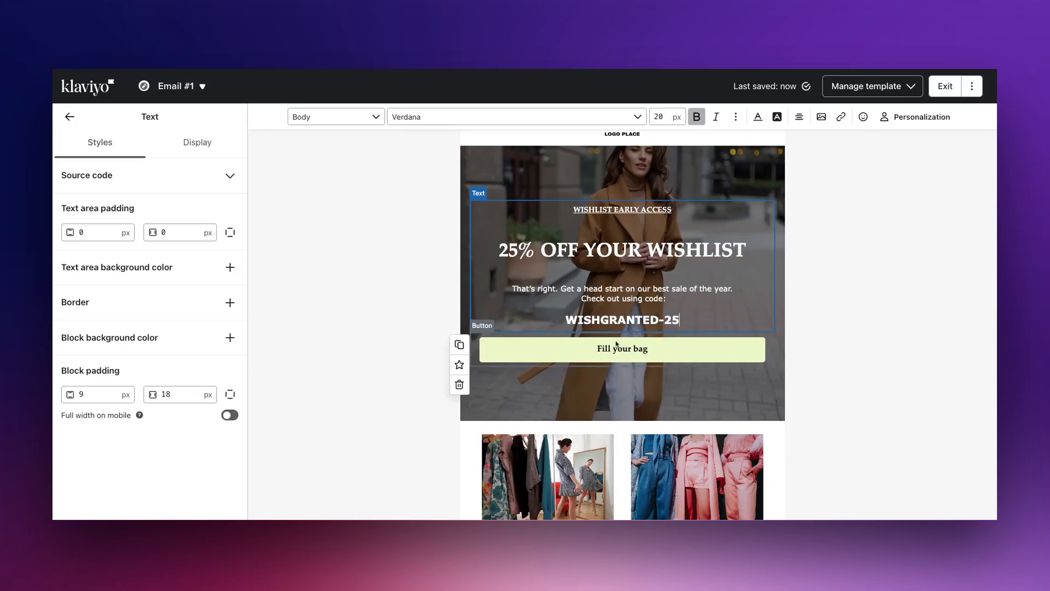
- Insert a new section below the hero and place a two-column table block in it
{"action": "scroll", "coordinate": [616, 343], "scroll_direction": "down", "scroll_amount": 3}
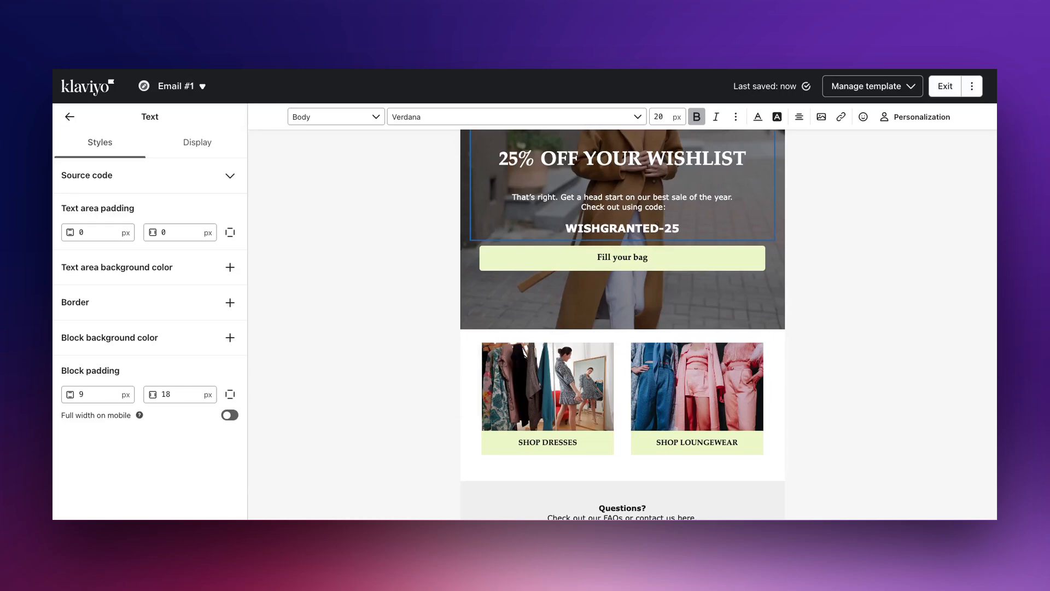
{"action": "left_click", "coordinate": [70, 117]}
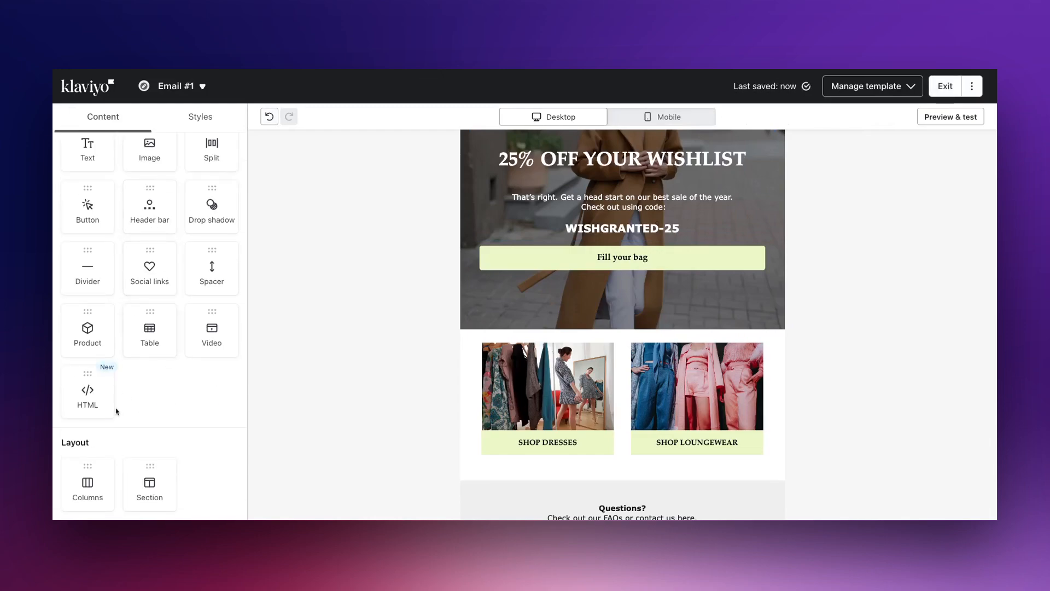
{"action": "left_click_drag", "start_coordinate": [145, 473], "coordinate": [623, 334]}
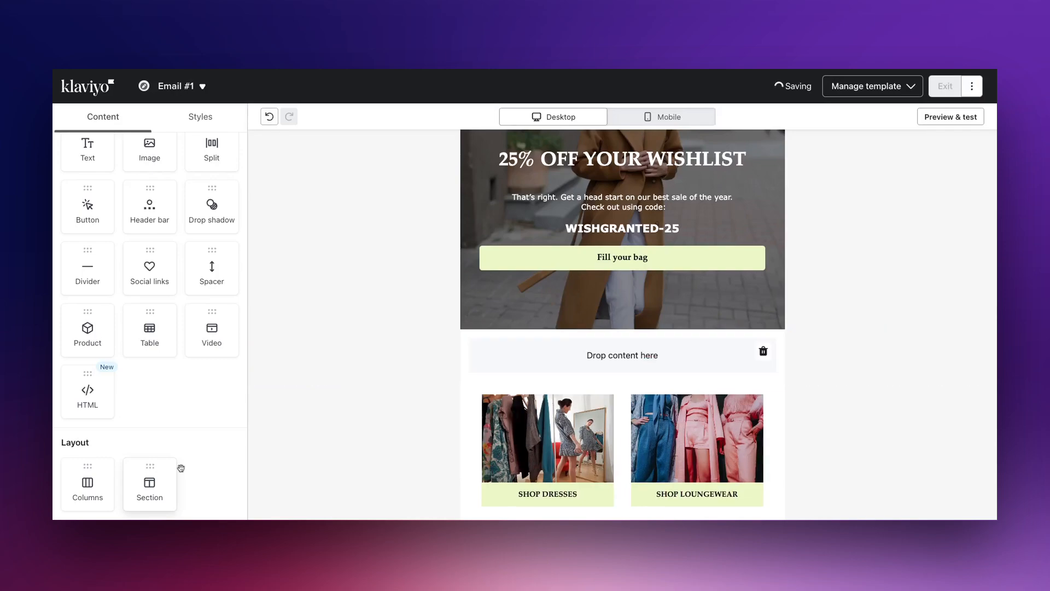
{"action": "left_click", "coordinate": [151, 331]}
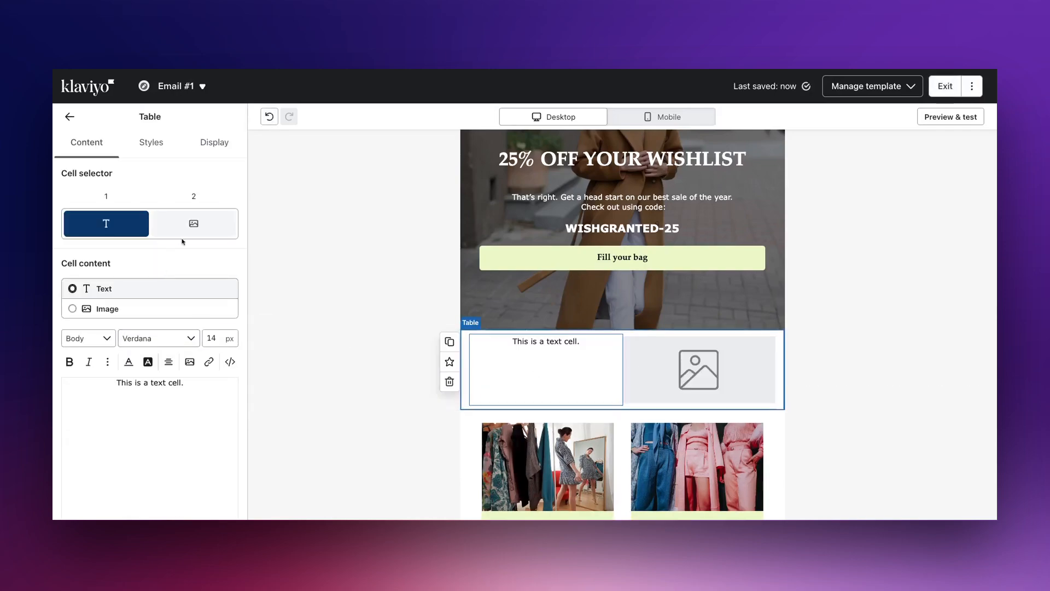
- Make the table dynamic with the row collection event.Products
{"action": "left_click", "coordinate": [146, 142]}
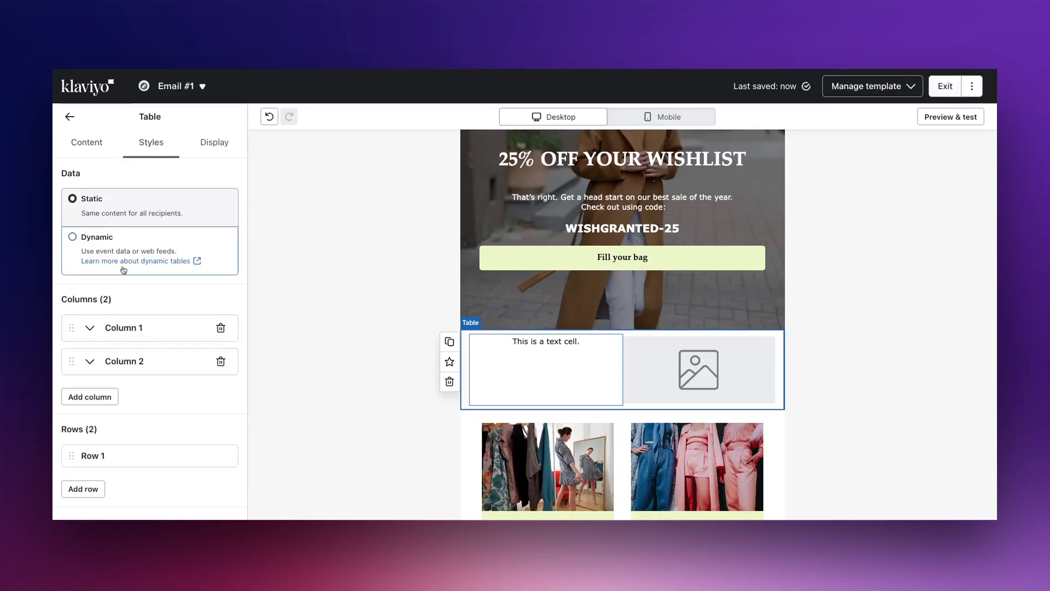
{"action": "left_click", "coordinate": [139, 243]}
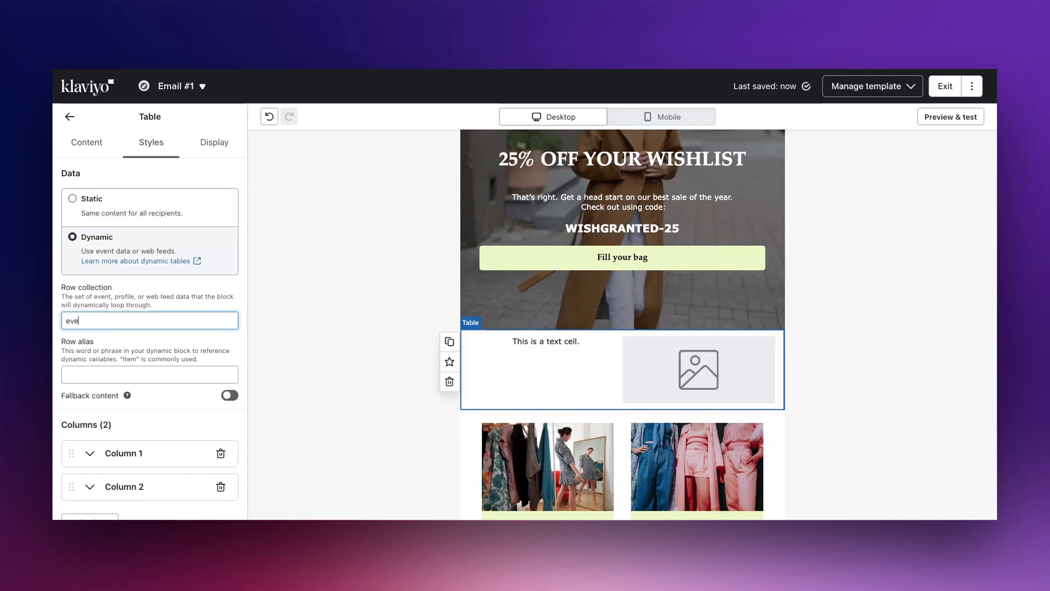
{"action": "type", "text": "event.Produc"}
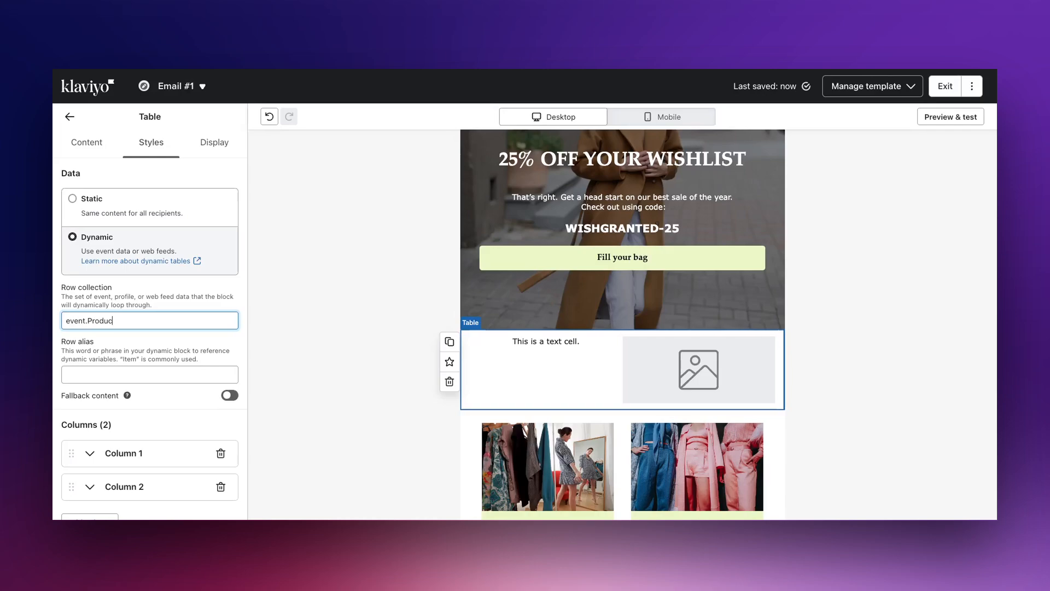
{"action": "type", "text": "ts"}
{"action": "key", "text": "Tab"}
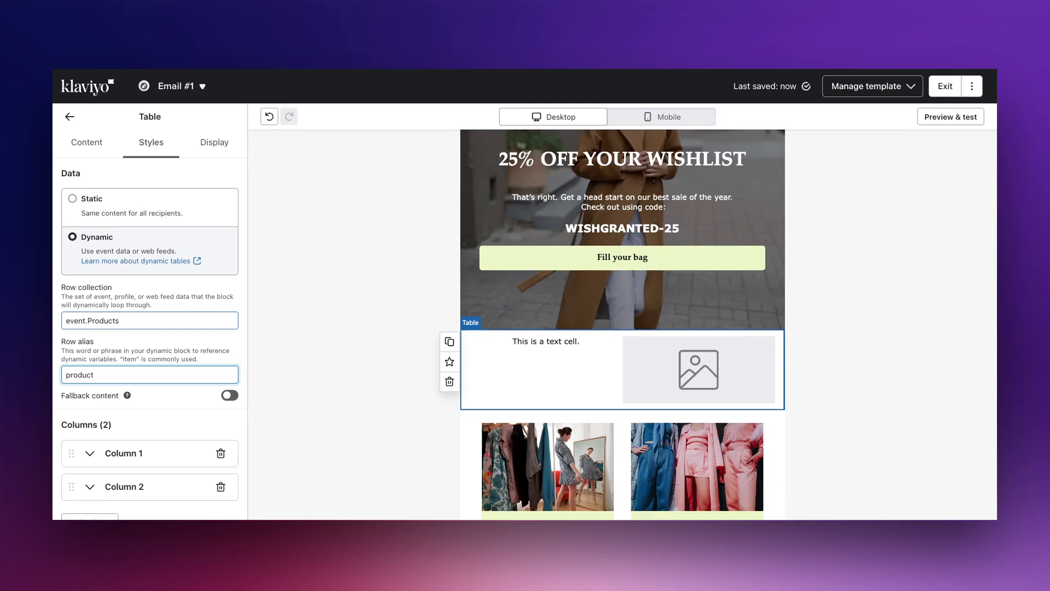
- Set the table's first cell to image content and its second cell to text content
{"action": "left_click", "coordinate": [389, 306]}
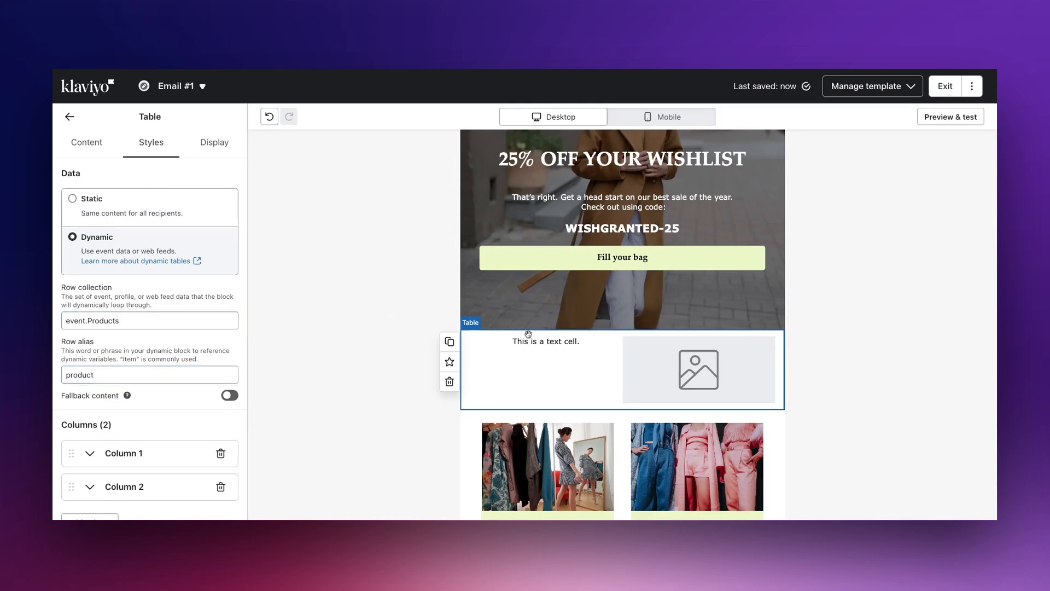
{"action": "left_click", "coordinate": [583, 394]}
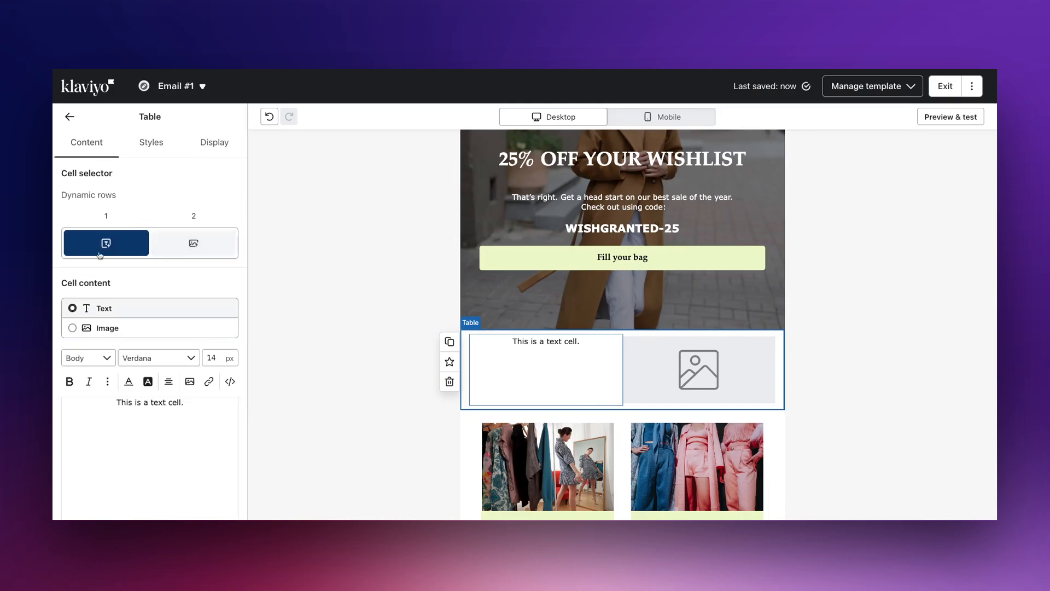
{"action": "left_click", "coordinate": [116, 327]}
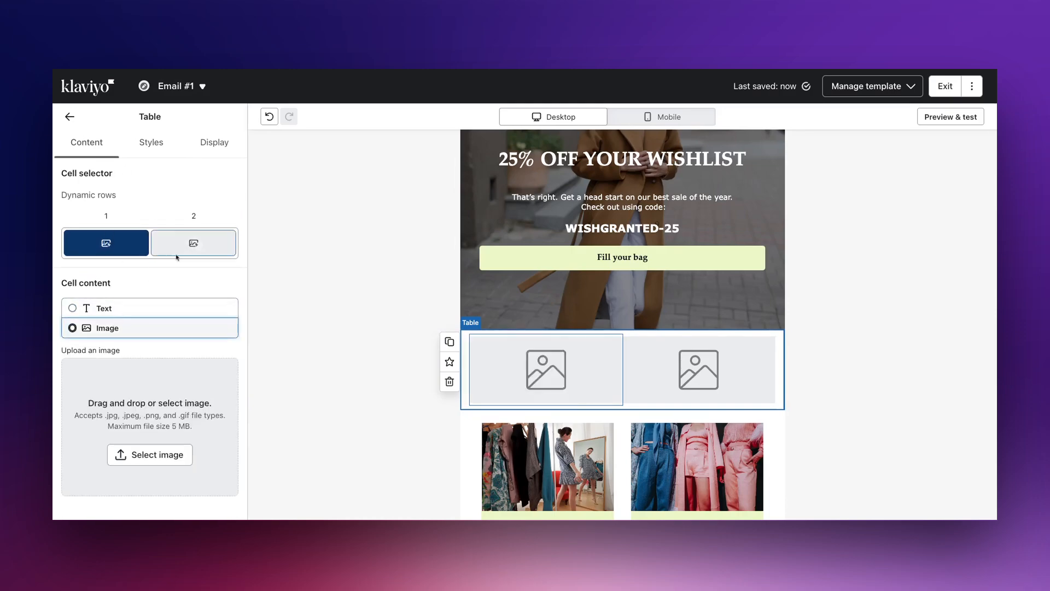
{"action": "left_click", "coordinate": [184, 242]}
{"action": "left_click", "coordinate": [155, 311]}
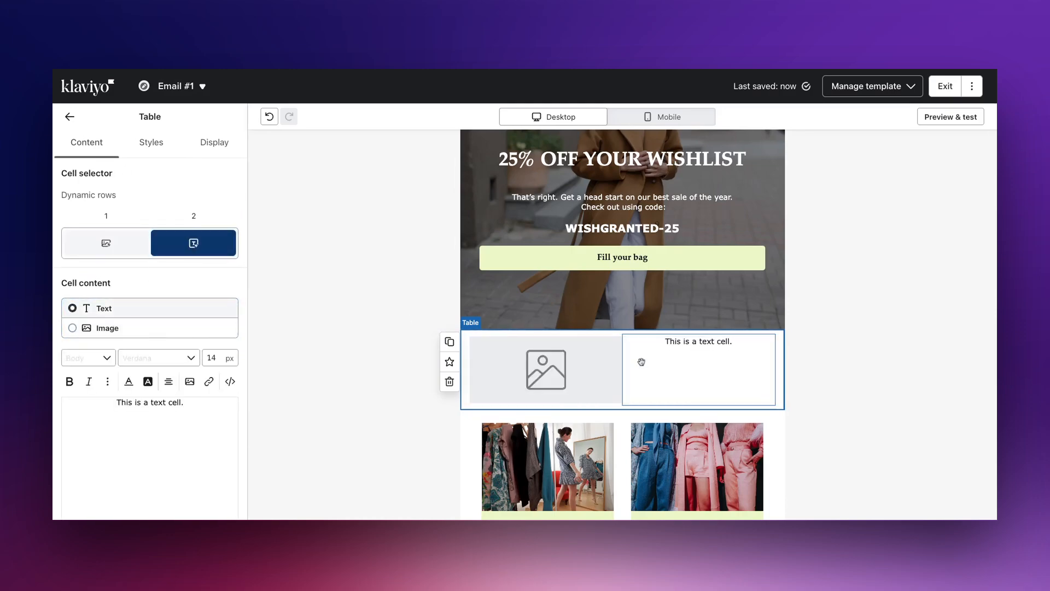
{"action": "left_click", "coordinate": [552, 352]}
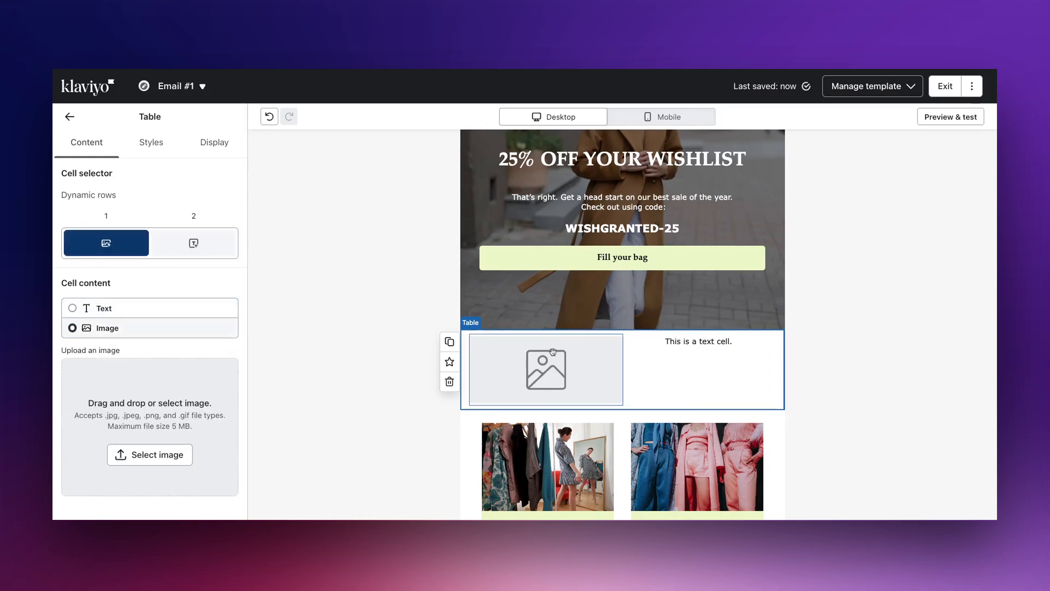
- Open the preview and copy the product ImageURL event variable from the event properties
{"action": "left_click", "coordinate": [959, 117]}
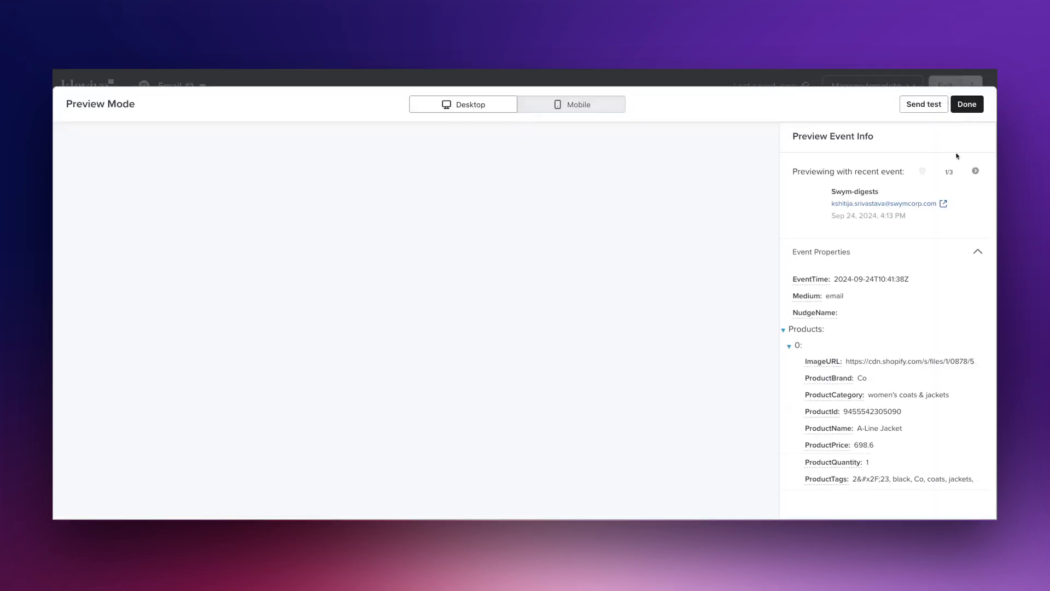
{"action": "scroll", "coordinate": [891, 331], "scroll_direction": "down", "scroll_amount": 2}
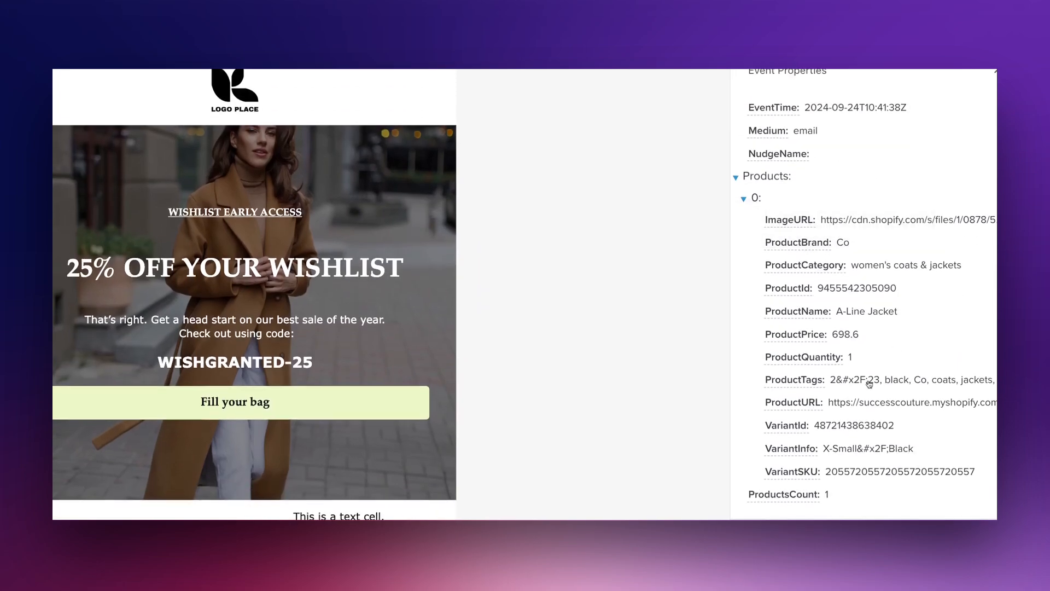
{"action": "scroll", "coordinate": [840, 299], "scroll_direction": "up", "scroll_amount": 1}
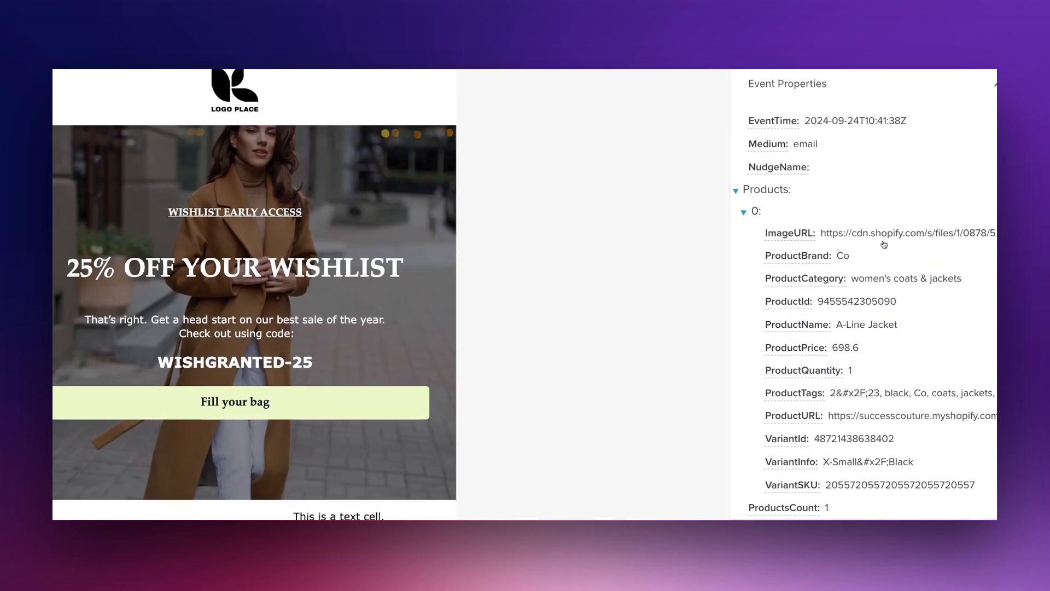
{"action": "left_click", "coordinate": [785, 242]}
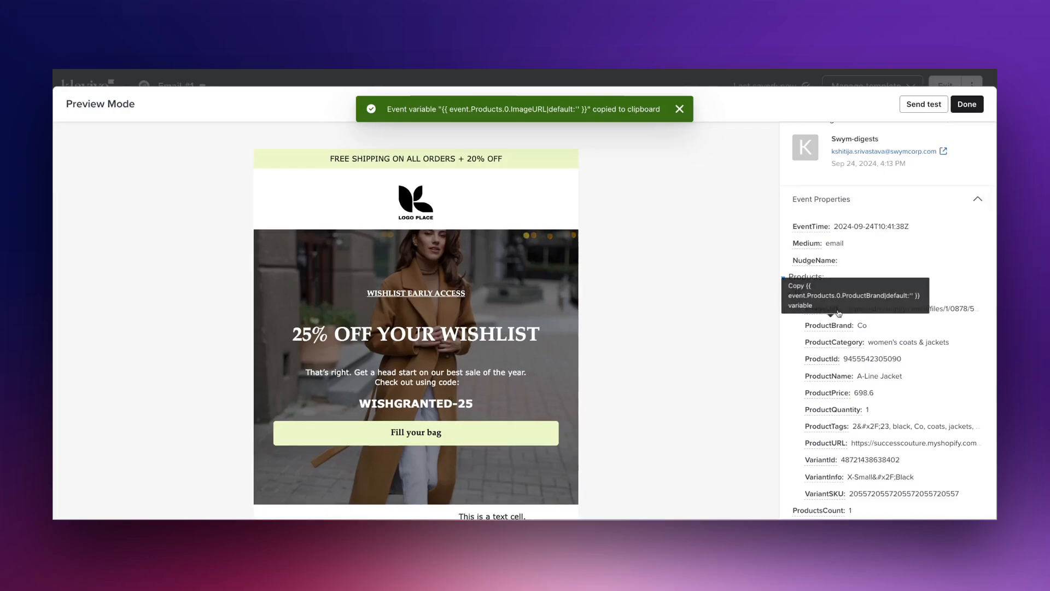
{"action": "left_click", "coordinate": [966, 102]}
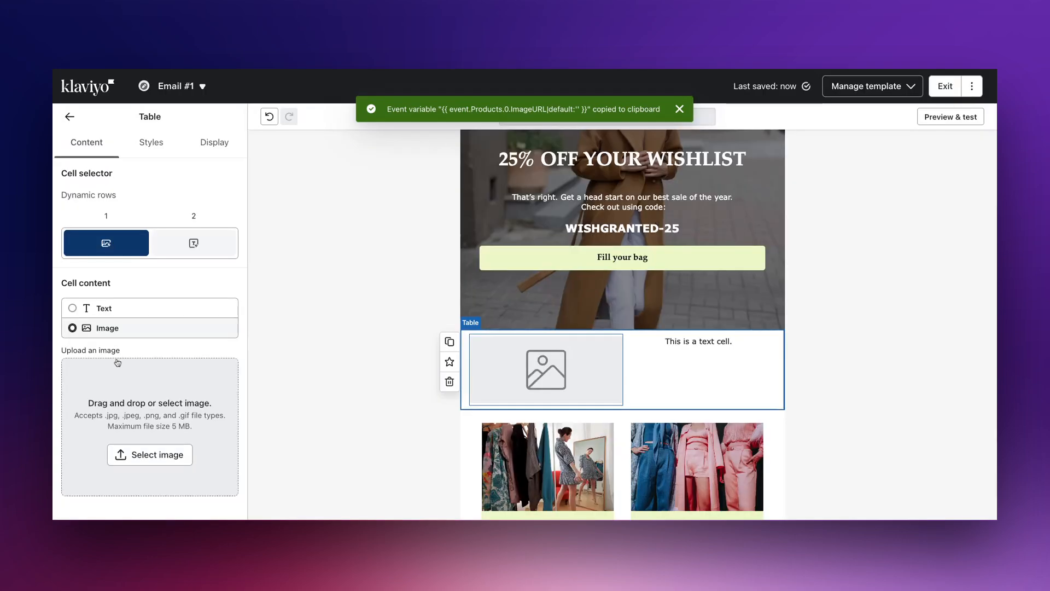
- Set the first cell's image to the dynamic variable {{ product.ImageURL }}
{"action": "left_click", "coordinate": [142, 454]}
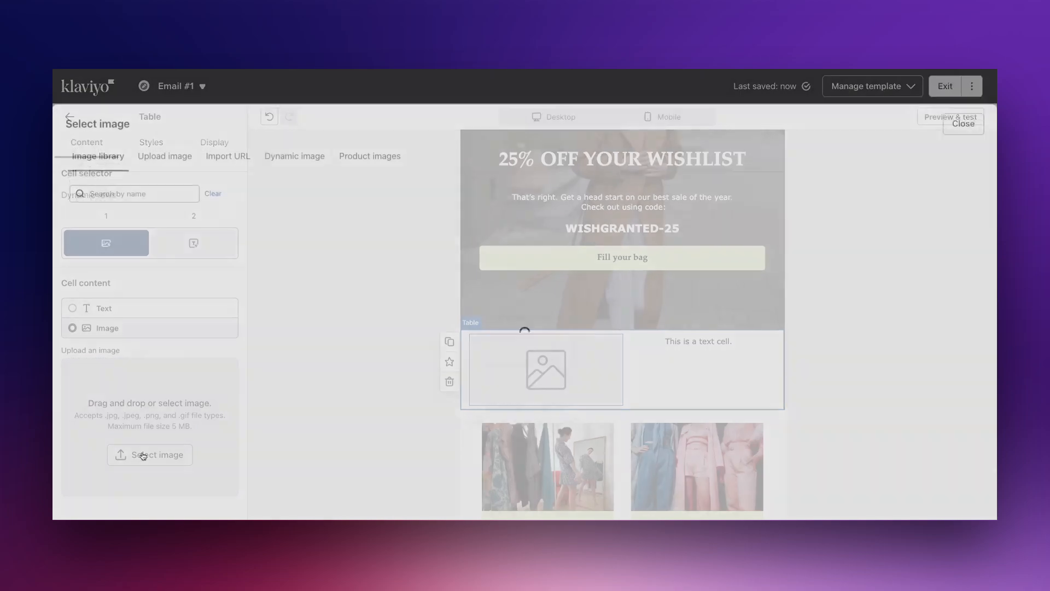
{"action": "left_click", "coordinate": [305, 148]}
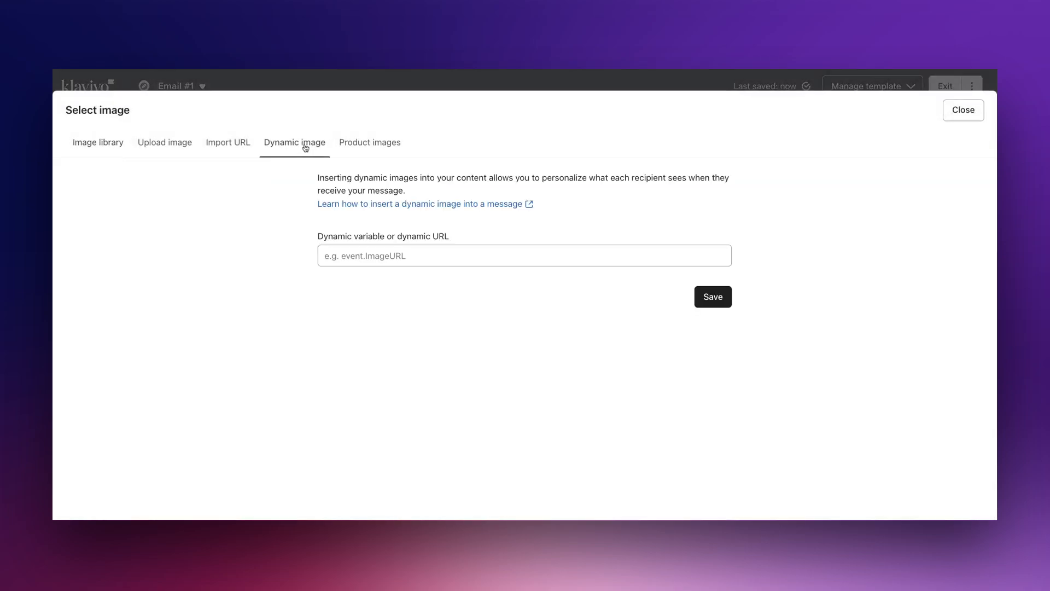
{"action": "left_click", "coordinate": [405, 254]}
{"action": "key", "text": "super+v"}
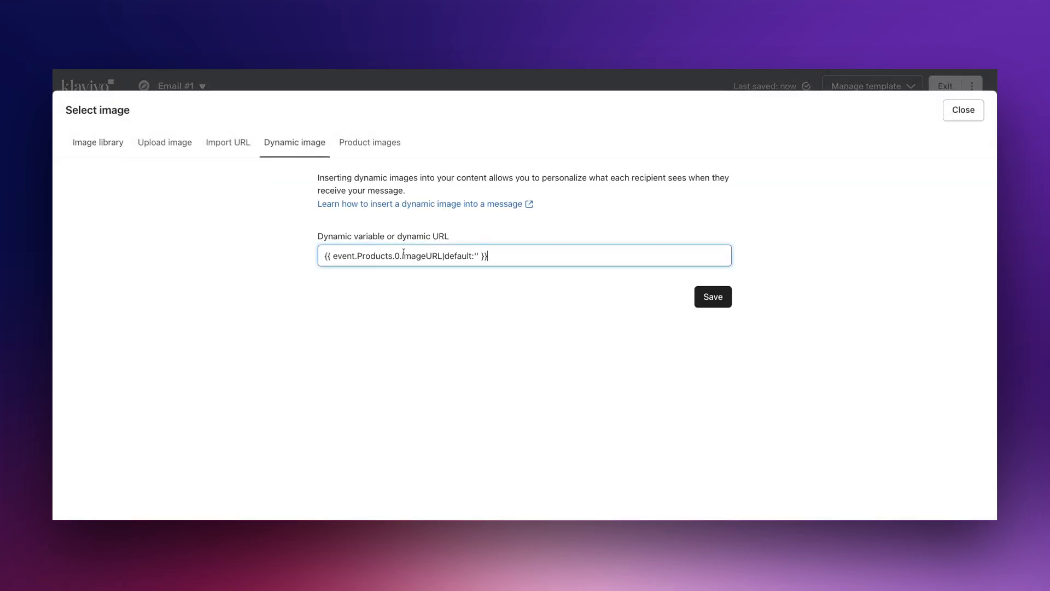
{"action": "left_click_drag", "start_coordinate": [400, 256], "coordinate": [255, 257]}
{"action": "key", "text": "BackSpace"}
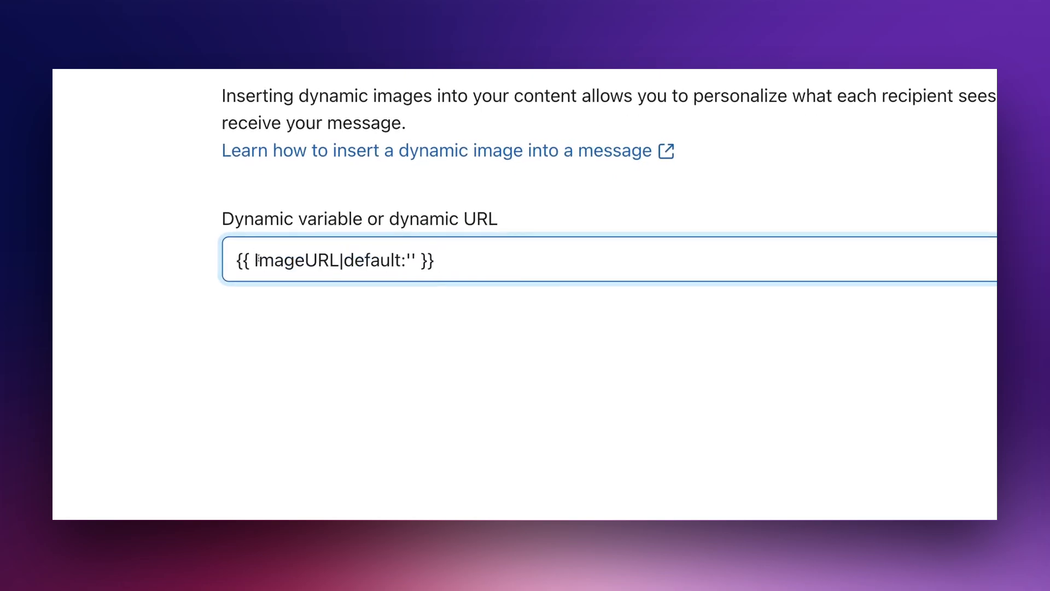
{"action": "type", "text": "prodcut"}
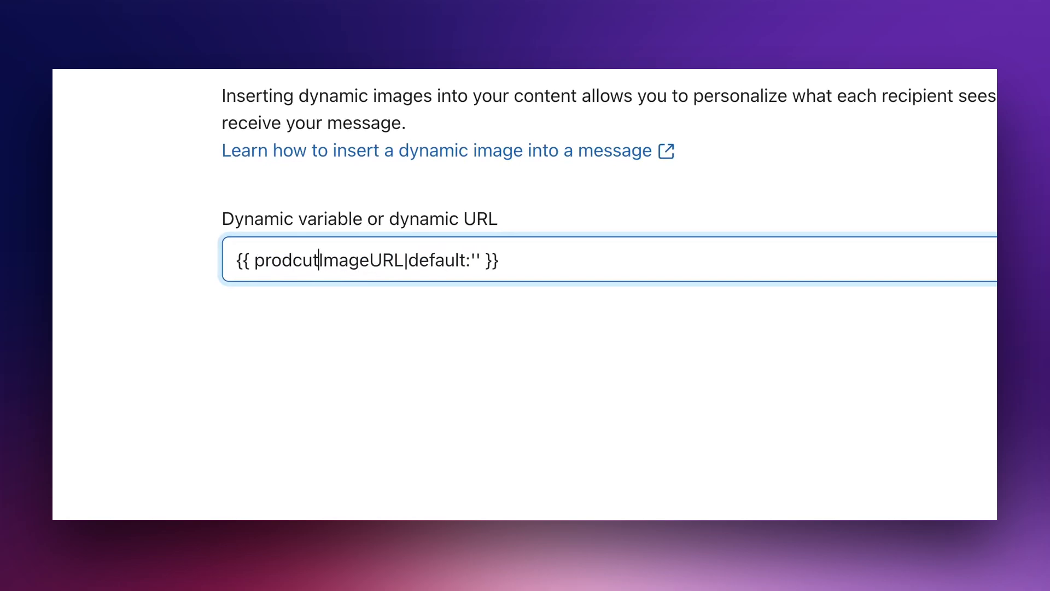
{"action": "key", "text": "BackSpace"}
{"action": "key", "text": "BackSpace"}
{"action": "key", "text": "BackSpace"}
{"action": "type", "text": "uct."}
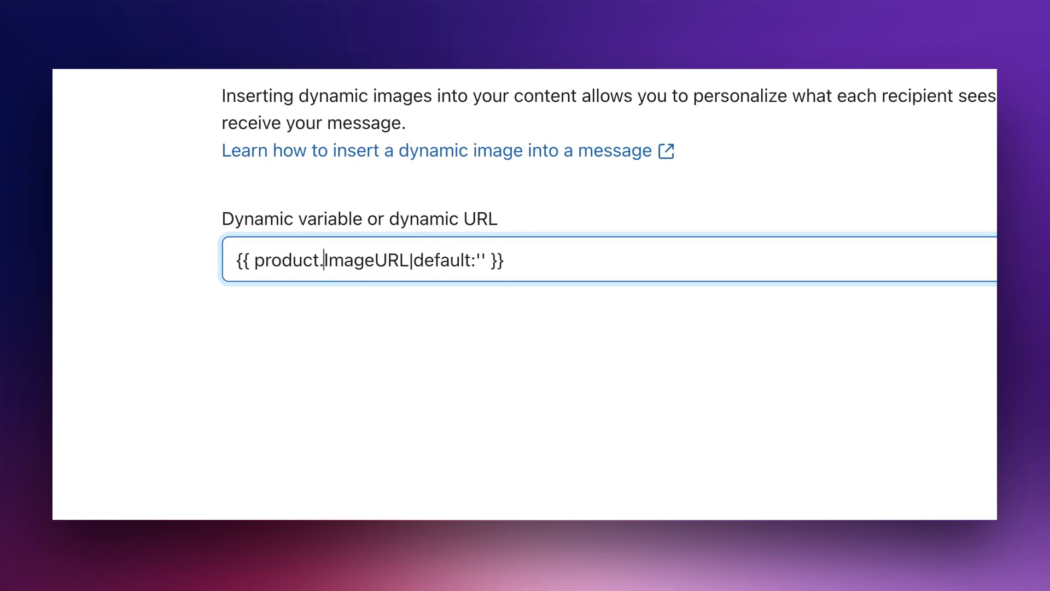
{"action": "key", "text": "alt+Right"}
{"action": "key", "text": "alt+Right"}
{"action": "key", "text": "alt+Right"}
{"action": "key", "text": "BackSpace"}
{"action": "key", "text": "BackSpace"}
{"action": "key", "text": "BackSpace"}
{"action": "key", "text": "BackSpace"}
{"action": "key", "text": "BackSpace"}
{"action": "key", "text": "BackSpace"}
{"action": "key", "text": "BackSpace"}
{"action": "key", "text": "BackSpace"}
{"action": "key", "text": "BackSpace"}
{"action": "key", "text": "BackSpace"}
{"action": "key", "text": "BackSpace"}
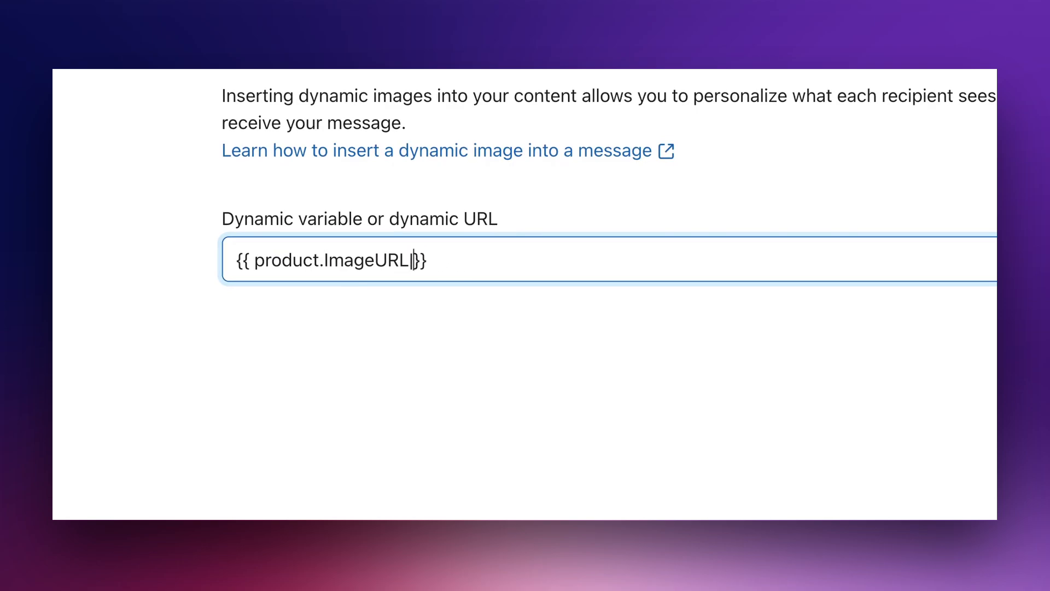
{"action": "key", "text": "BackSpace"}
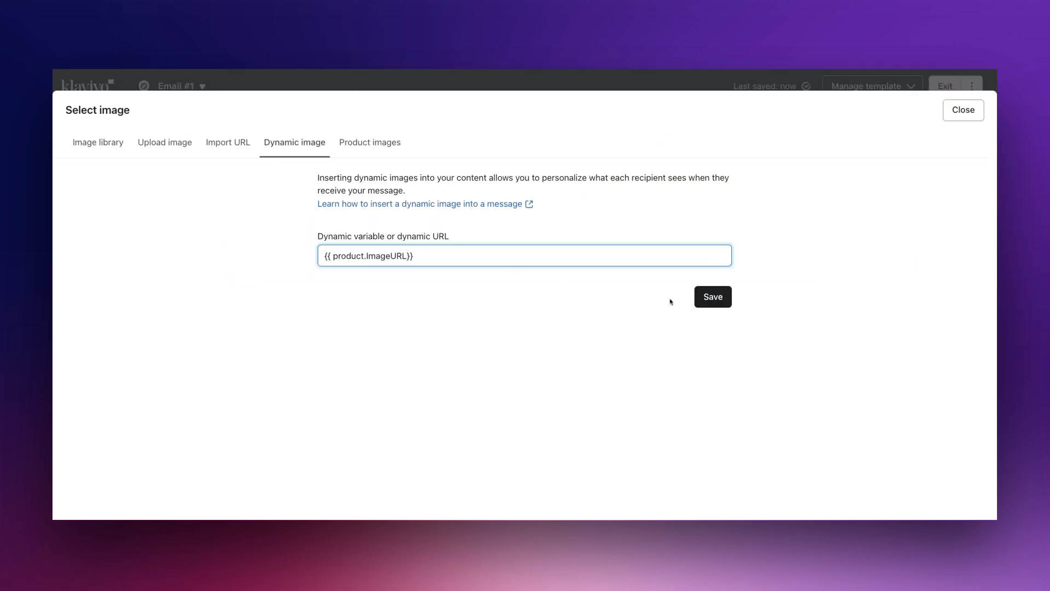
{"action": "left_click", "coordinate": [708, 298]}
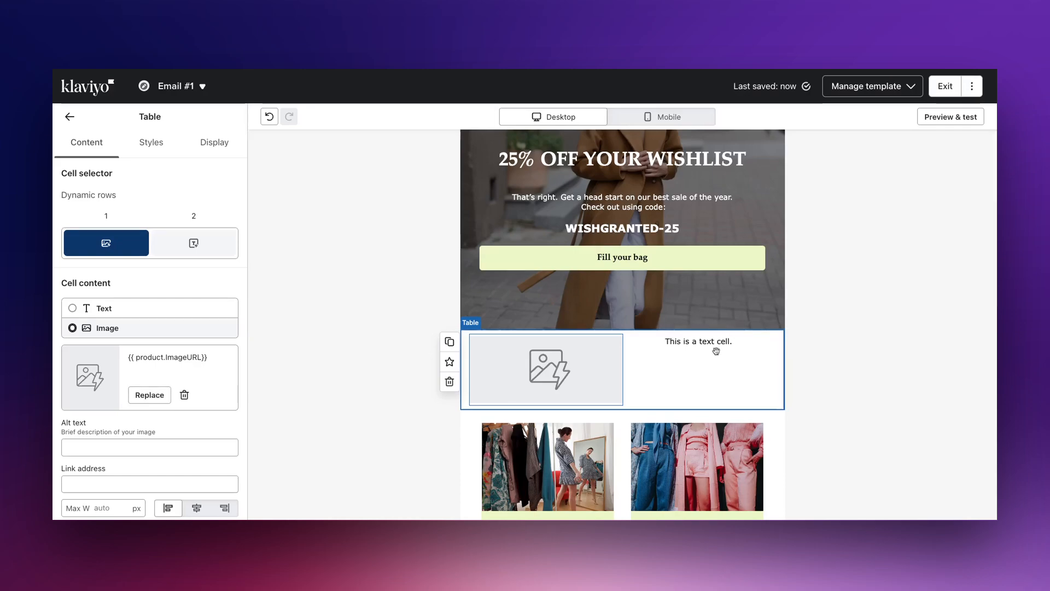
- Select the second cell and copy the ProductName event variable from the preview
{"action": "left_click", "coordinate": [716, 351]}
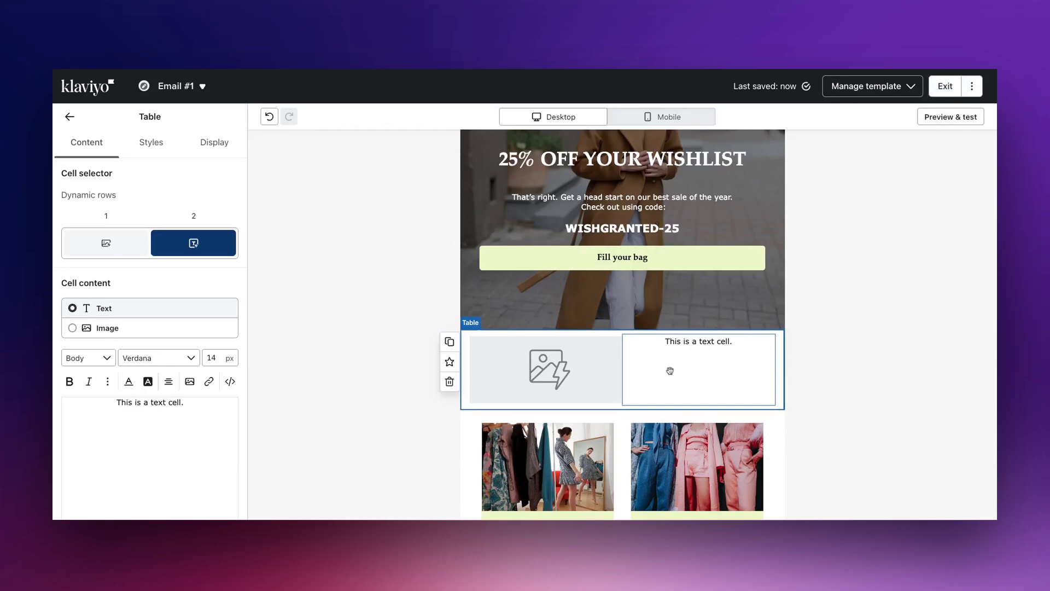
{"action": "left_click", "coordinate": [951, 118]}
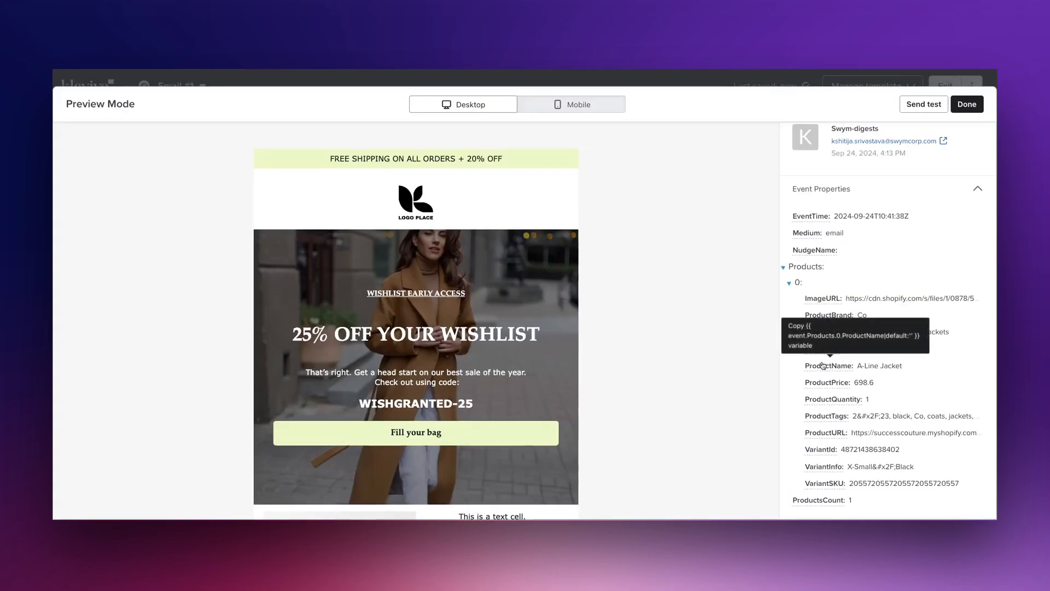
{"action": "left_click", "coordinate": [823, 366]}
{"action": "left_click", "coordinate": [971, 104]}
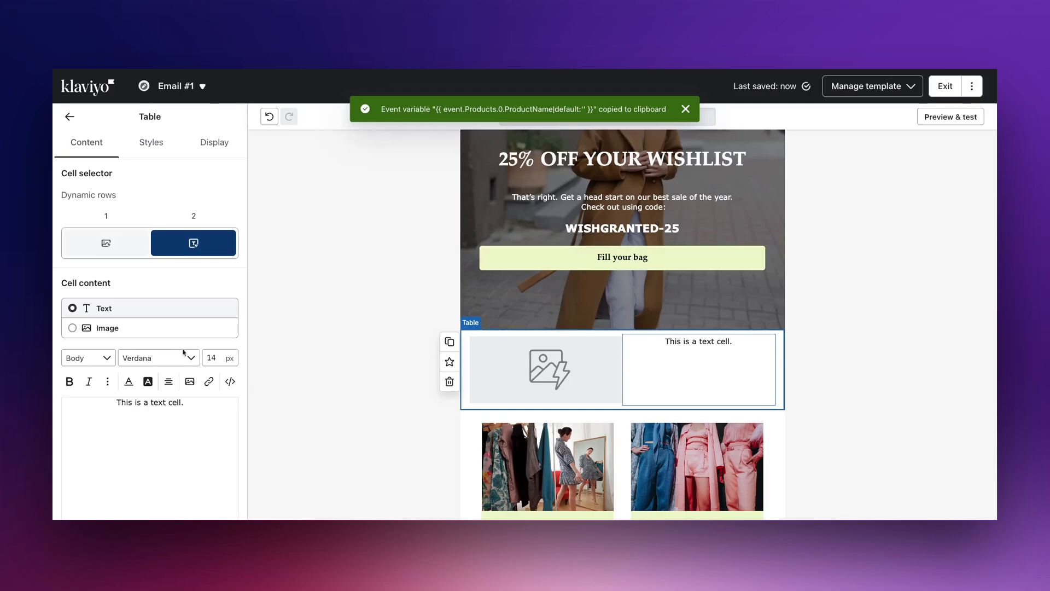
- Replace the second cell's text with {{ product.ProductName }}
{"action": "double_click", "coordinate": [159, 402]}
{"action": "triple_click", "coordinate": [159, 402]}
{"action": "key", "text": "ctrl+v"}
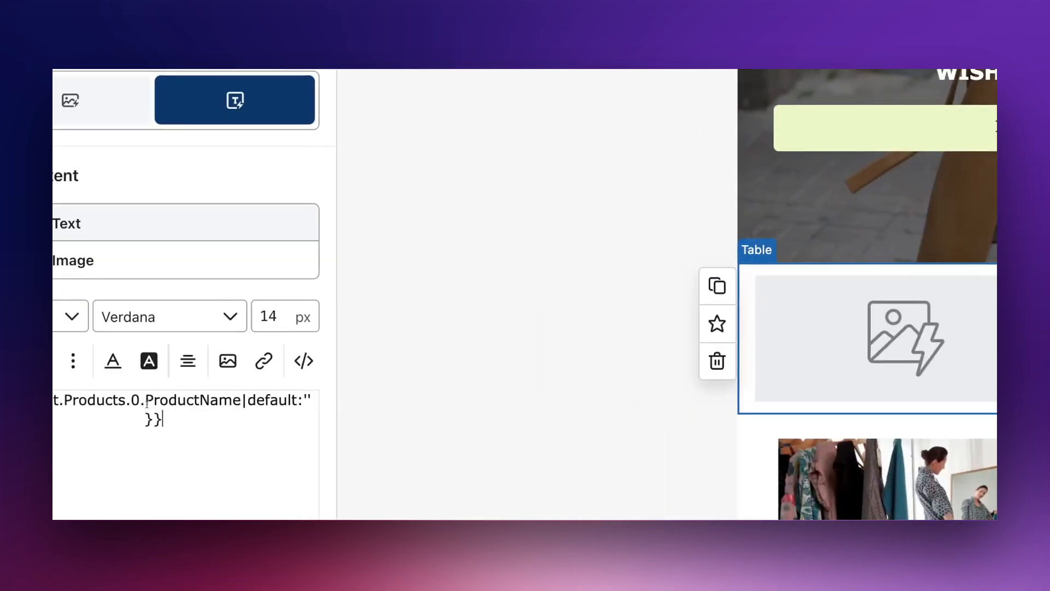
{"action": "left_click_drag", "start_coordinate": [143, 401], "coordinate": [104, 399]}
{"action": "key", "text": "BackSpace"}
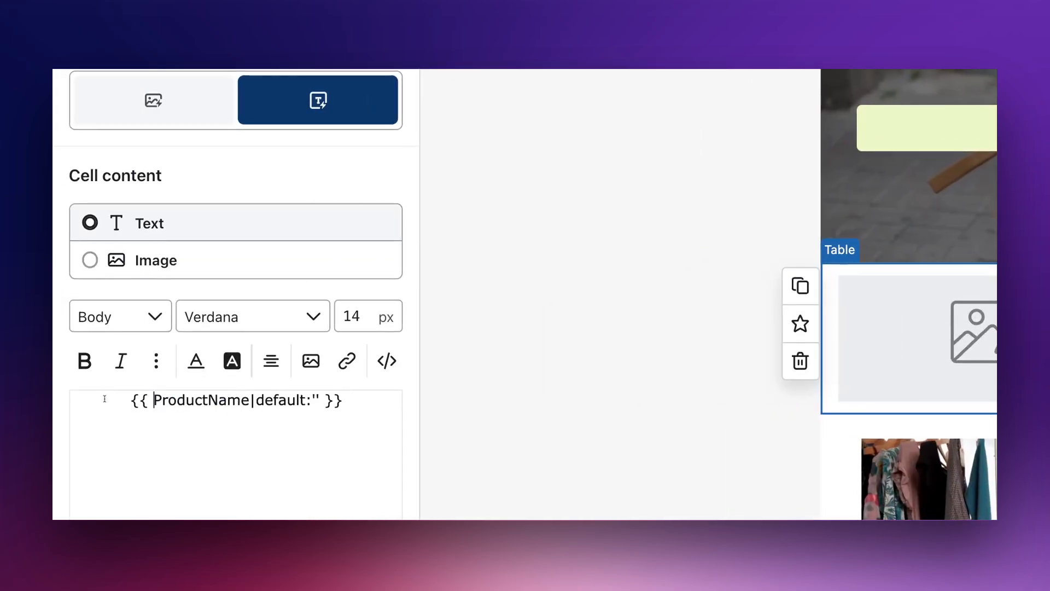
{"action": "type", "text": "product."}
{"action": "key", "text": "End"}
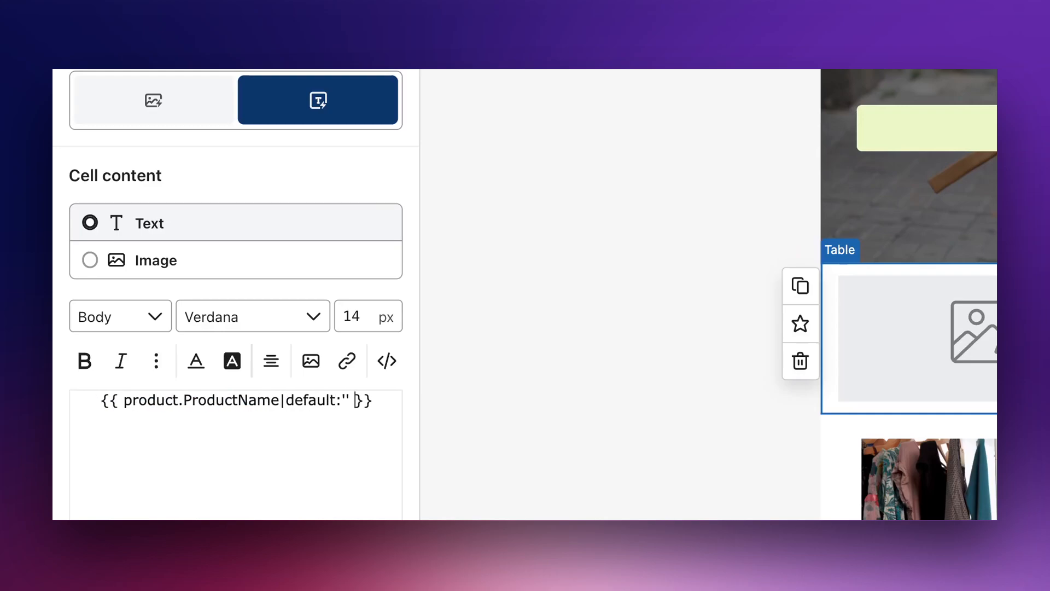
{"action": "key", "text": "BackSpace"}
{"action": "key", "text": "BackSpace"}
{"action": "key", "text": "BackSpace"}
{"action": "key", "text": "BackSpace"}
{"action": "key", "text": "BackSpace"}
{"action": "key", "text": "BackSpace"}
{"action": "key", "text": "BackSpace"}
{"action": "key", "text": "BackSpace"}
{"action": "key", "text": "BackSpace"}
{"action": "key", "text": "BackSpace"}
{"action": "key", "text": "BackSpace"}
{"action": "key", "text": "BackSpace"}
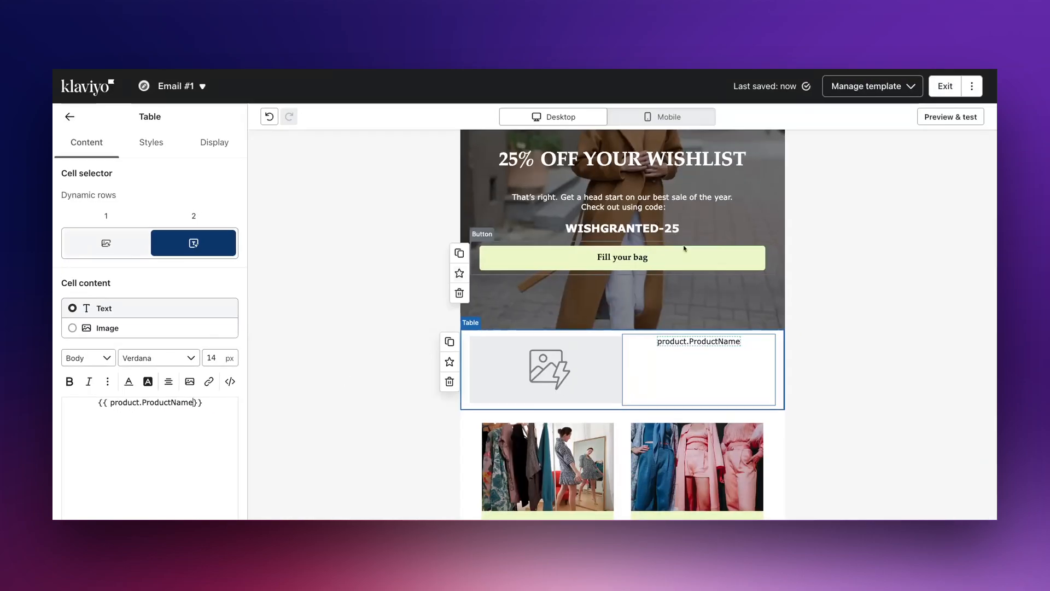
- Copy the ProductPrice event variable from the preview's event properties
{"action": "left_click", "coordinate": [950, 116]}
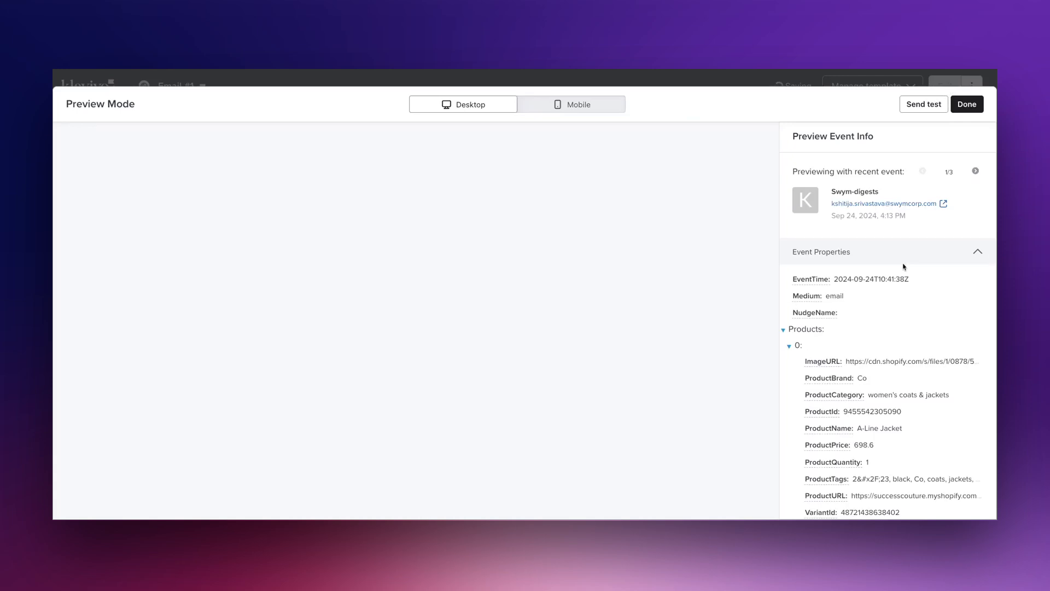
{"action": "scroll", "coordinate": [903, 266], "scroll_direction": "down", "scroll_amount": 1}
{"action": "left_click", "coordinate": [838, 383]}
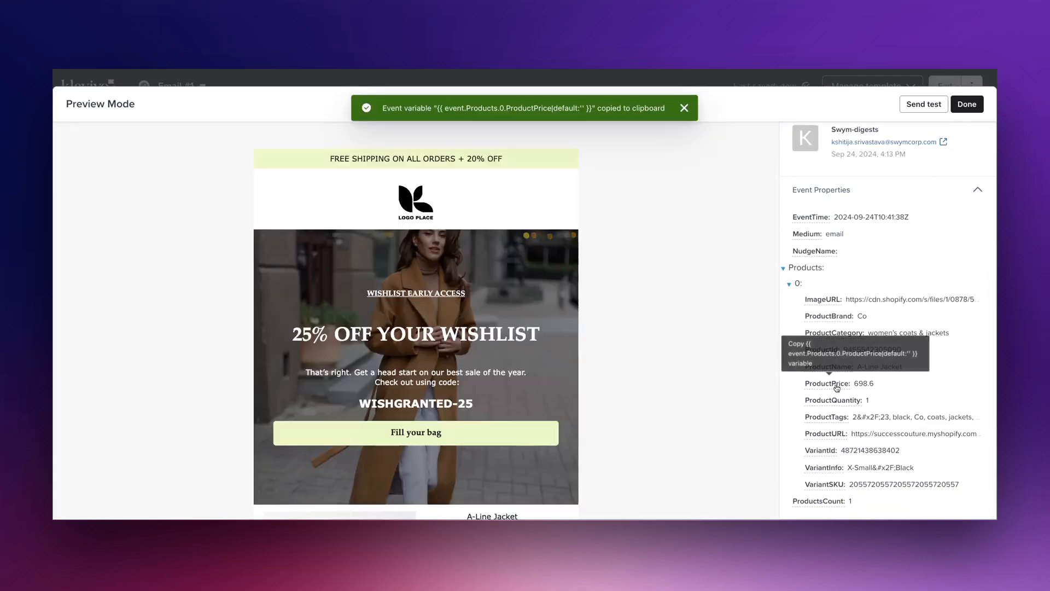
{"action": "left_click", "coordinate": [979, 111]}
- Add a second line {{ product.ProductPrice }} below the product name in the text cell
{"action": "key", "text": "Return"}
{"action": "key", "text": "ctrl+v"}
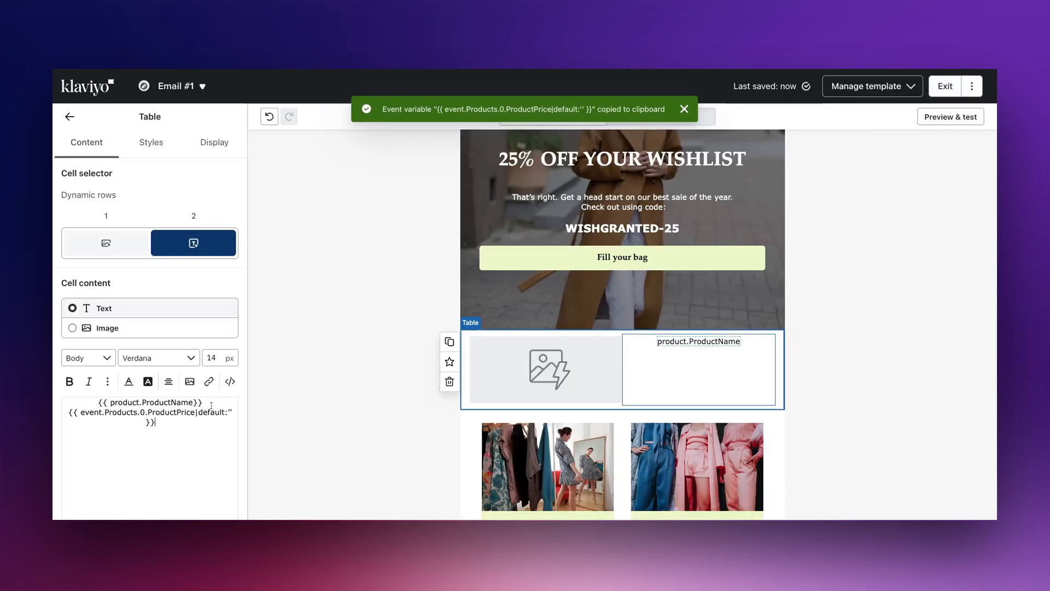
{"action": "left_click_drag", "start_coordinate": [149, 414], "coordinate": [81, 413]}
{"action": "type", "text": "prod"}
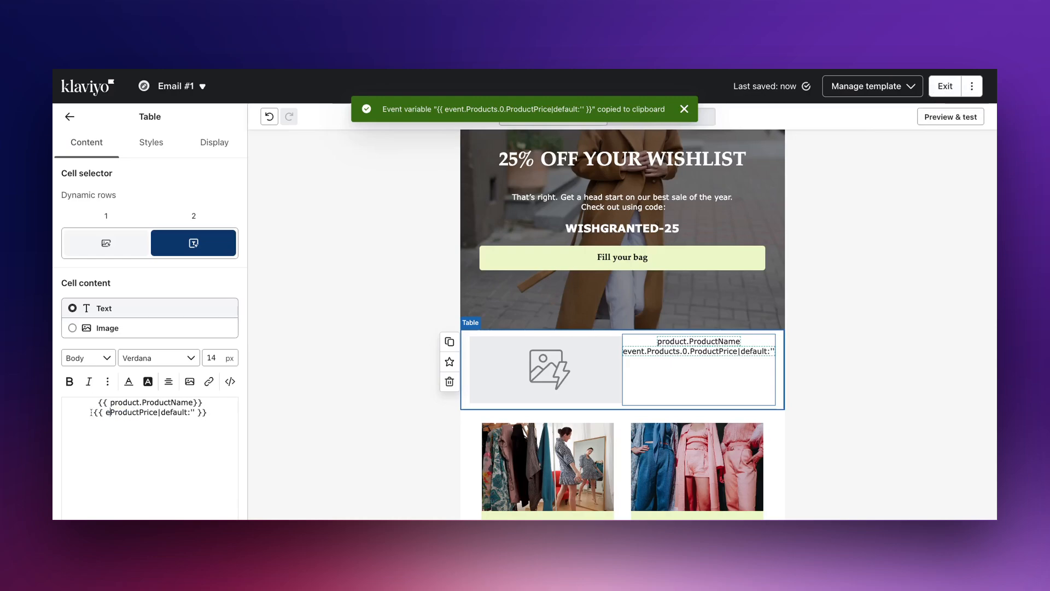
{"action": "type", "text": "uct."}
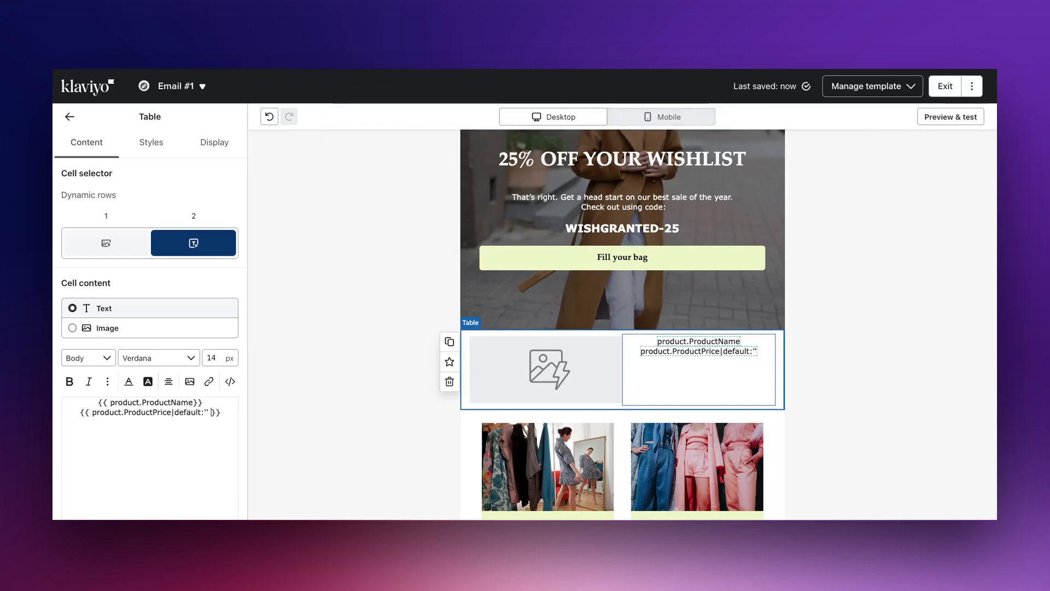
{"action": "key", "text": "BackSpace"}
{"action": "key", "text": "BackSpace"}
{"action": "key", "text": "BackSpace"}
{"action": "key", "text": "BackSpace"}
{"action": "key", "text": "BackSpace"}
{"action": "key", "text": "BackSpace"}
{"action": "key", "text": "BackSpace"}
{"action": "key", "text": "BackSpace"}
{"action": "key", "text": "BackSpace"}
{"action": "key", "text": "BackSpace"}
{"action": "key", "text": "BackSpace"}
{"action": "key", "text": "BackSpace"}
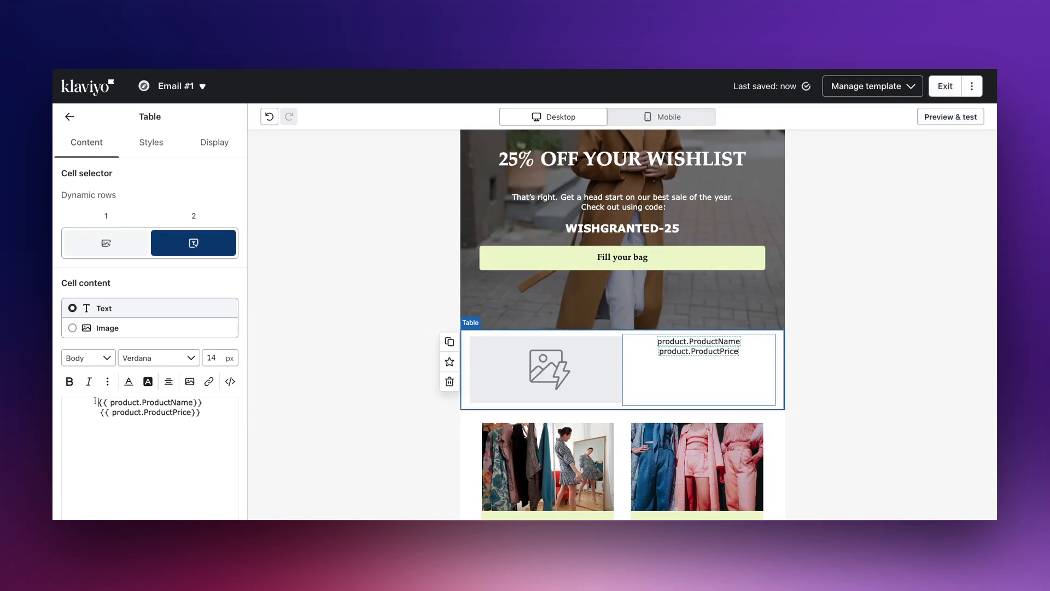
- Insert a blank line above the product name and make the product name line bold
{"action": "key", "text": "Return"}
{"action": "left_click_drag", "start_coordinate": [208, 425], "coordinate": [75, 411]}
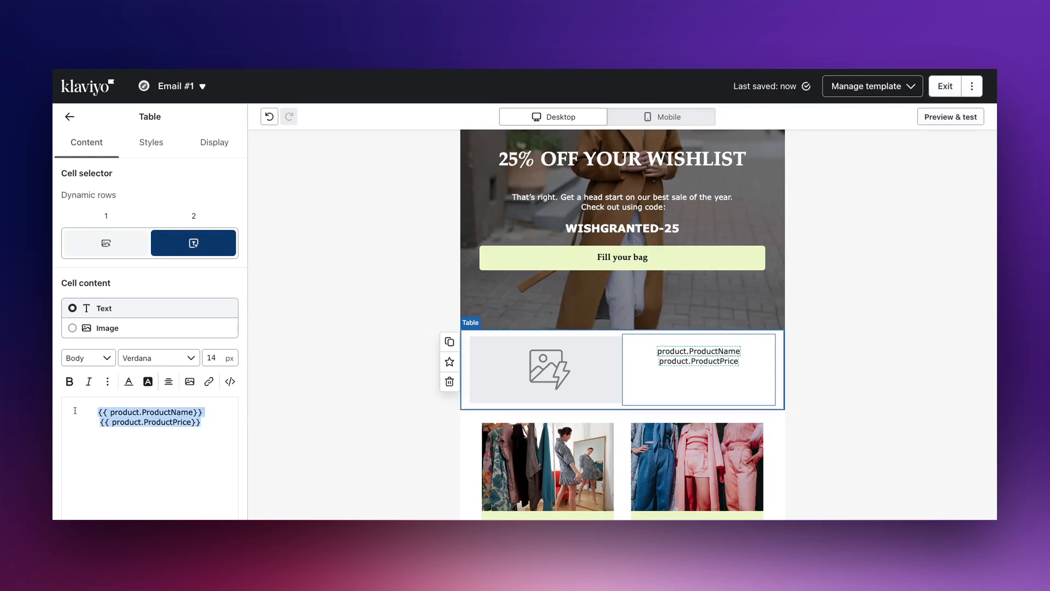
{"action": "left_click", "coordinate": [183, 401]}
{"action": "double_click", "coordinate": [190, 411]}
{"action": "triple_click", "coordinate": [190, 411]}
{"action": "key", "text": "super+b"}
{"action": "left_click", "coordinate": [209, 413]}
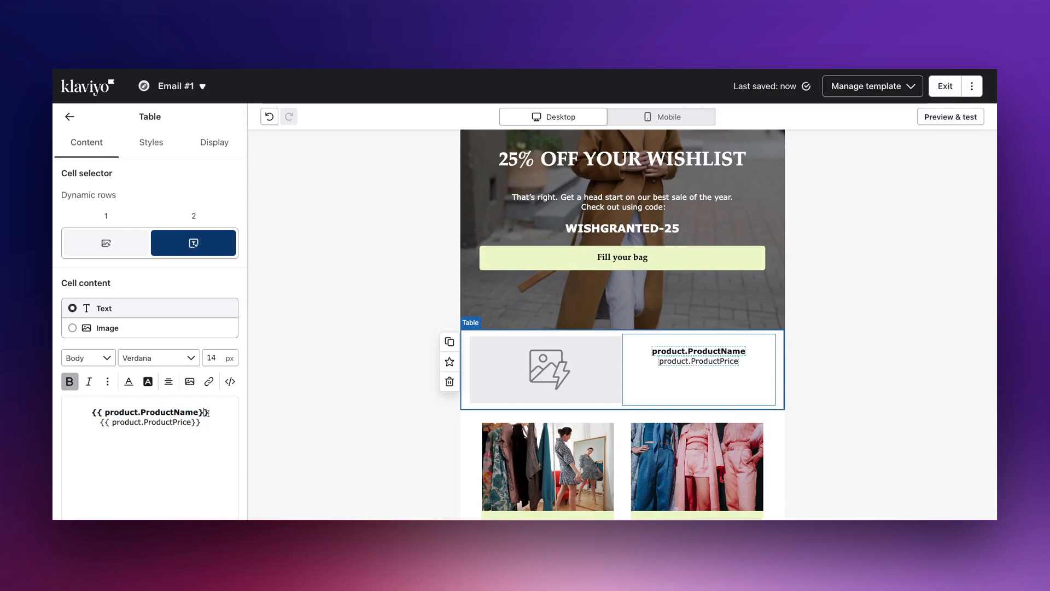
{"action": "left_click_drag", "start_coordinate": [209, 413], "coordinate": [89, 413]}
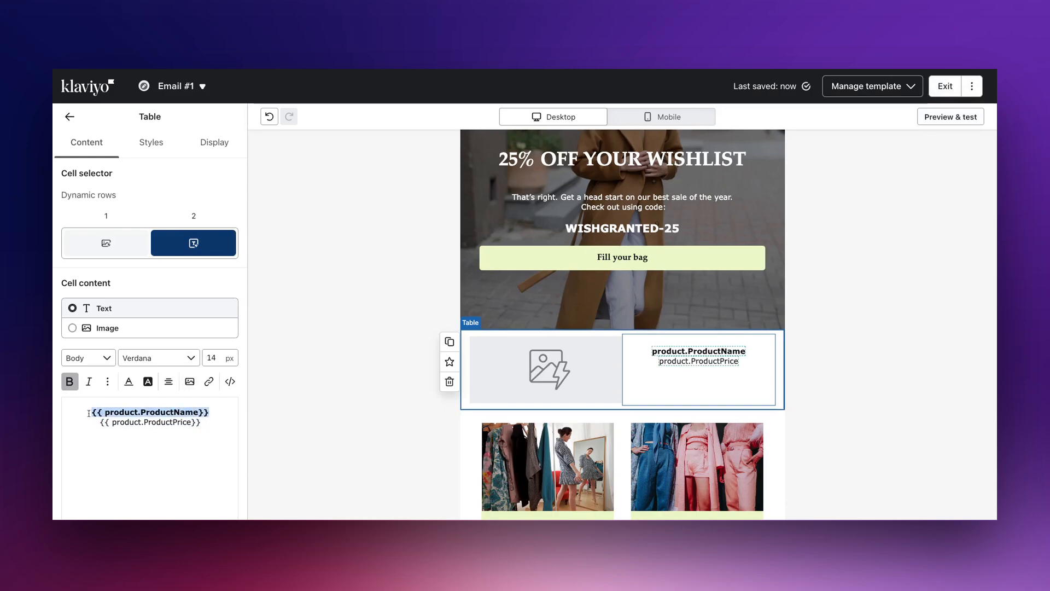
- Preview the email with the recent Swym-digests event
{"action": "left_click", "coordinate": [950, 117]}
{"action": "scroll", "coordinate": [884, 279], "scroll_direction": "down", "scroll_amount": 2}
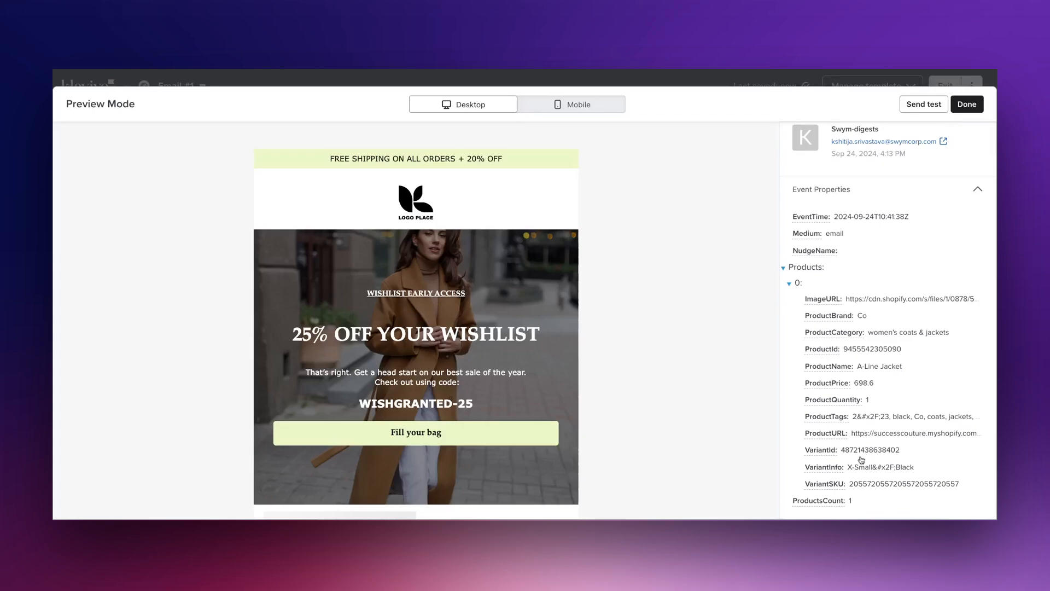
- Copy the ProductURL event variable from the preview's event properties and close the preview
{"action": "left_click", "coordinate": [826, 432]}
{"action": "left_click", "coordinate": [967, 104]}
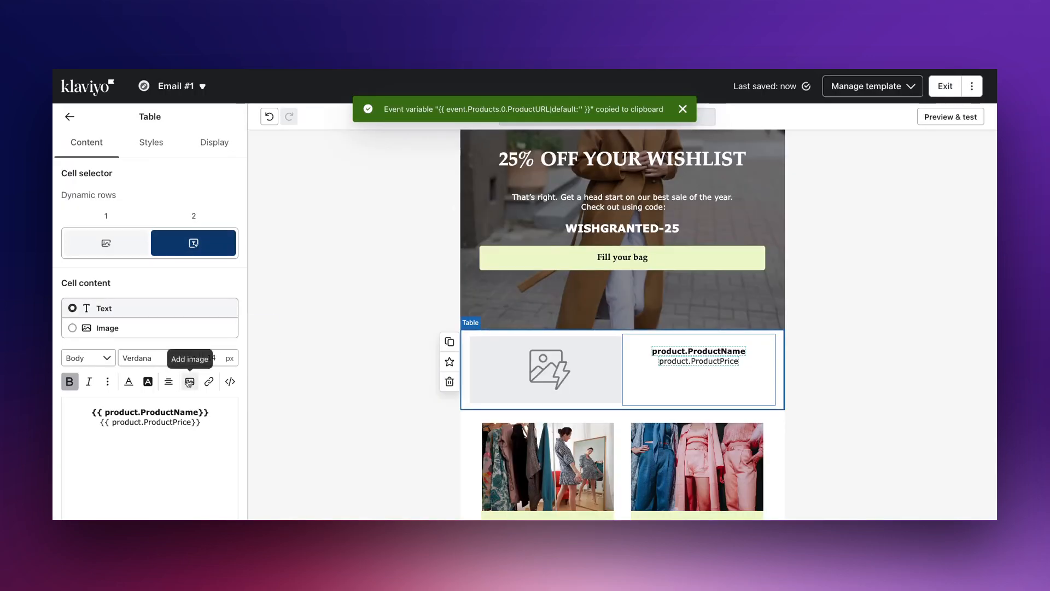
- Link the bold product name line to the URL {{ product.ProductURL }}
{"action": "triple_click", "coordinate": [170, 412]}
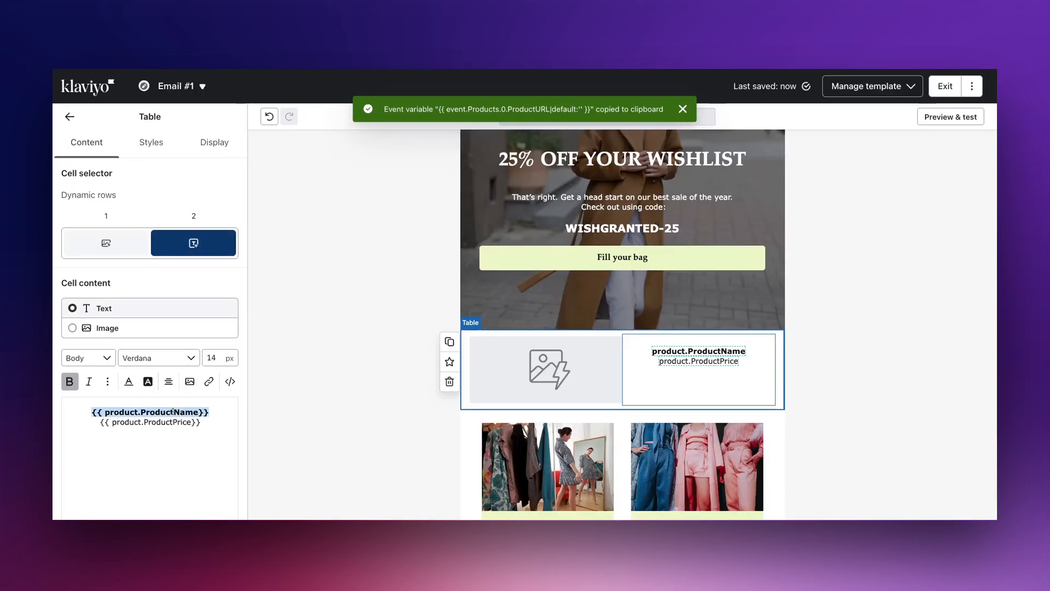
{"action": "left_click", "coordinate": [217, 381]}
{"action": "key", "text": "ctrl+v"}
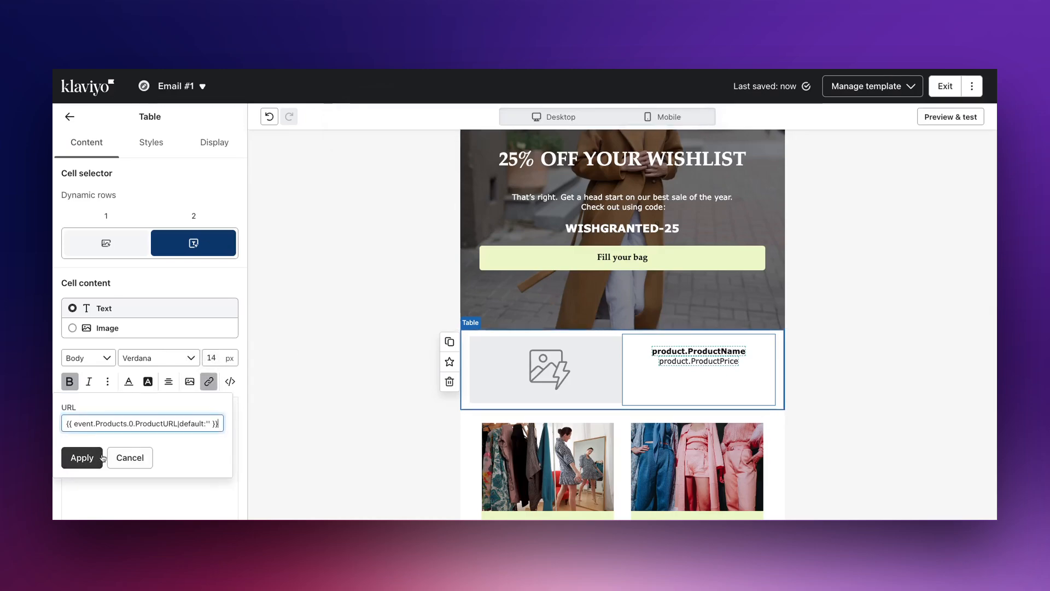
{"action": "left_click_drag", "start_coordinate": [136, 423], "coordinate": [74, 424]}
{"action": "type", "text": "product"}
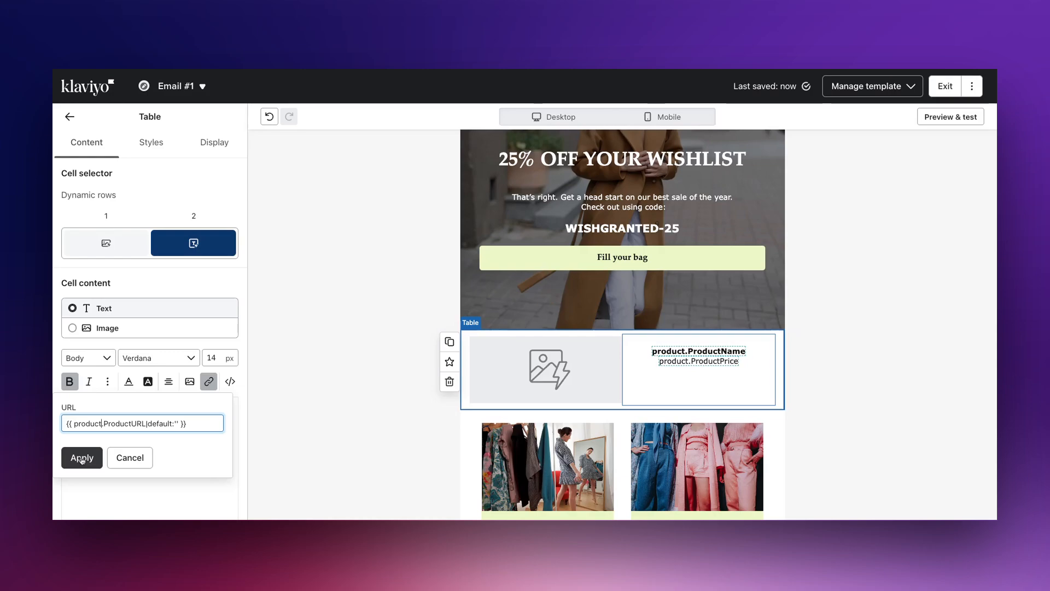
{"action": "left_click", "coordinate": [180, 423]}
{"action": "key", "text": "BackSpace"}
{"action": "key", "text": "BackSpace"}
{"action": "key", "text": "BackSpace"}
{"action": "key", "text": "BackSpace"}
{"action": "key", "text": "BackSpace"}
{"action": "key", "text": "BackSpace"}
{"action": "key", "text": "BackSpace"}
{"action": "key", "text": "BackSpace"}
{"action": "key", "text": "BackSpace"}
{"action": "key", "text": "BackSpace"}
{"action": "key", "text": "BackSpace"}
{"action": "key", "text": "BackSpace"}
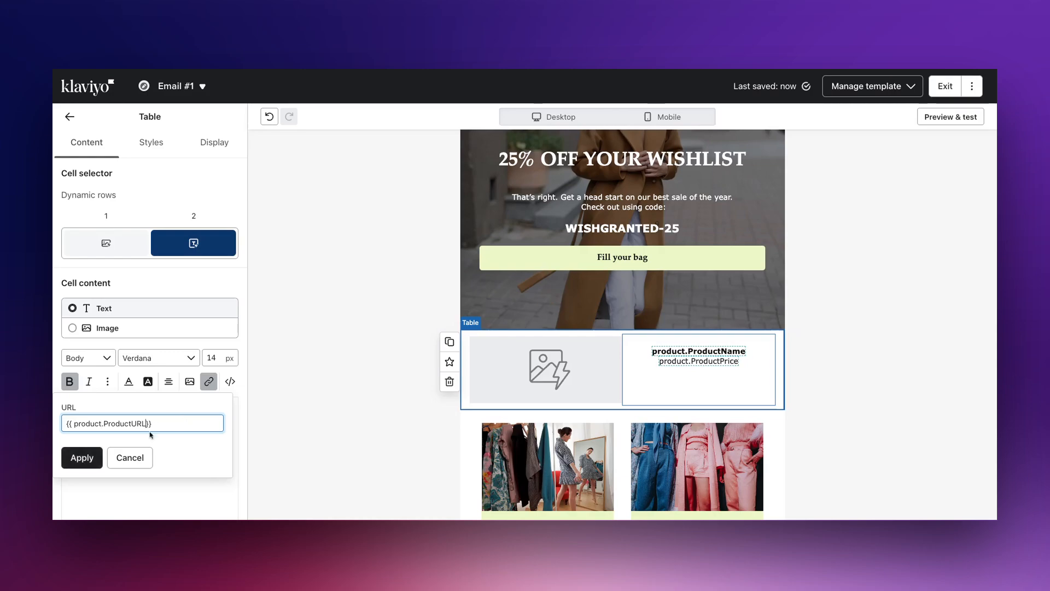
{"action": "left_click", "coordinate": [83, 456]}
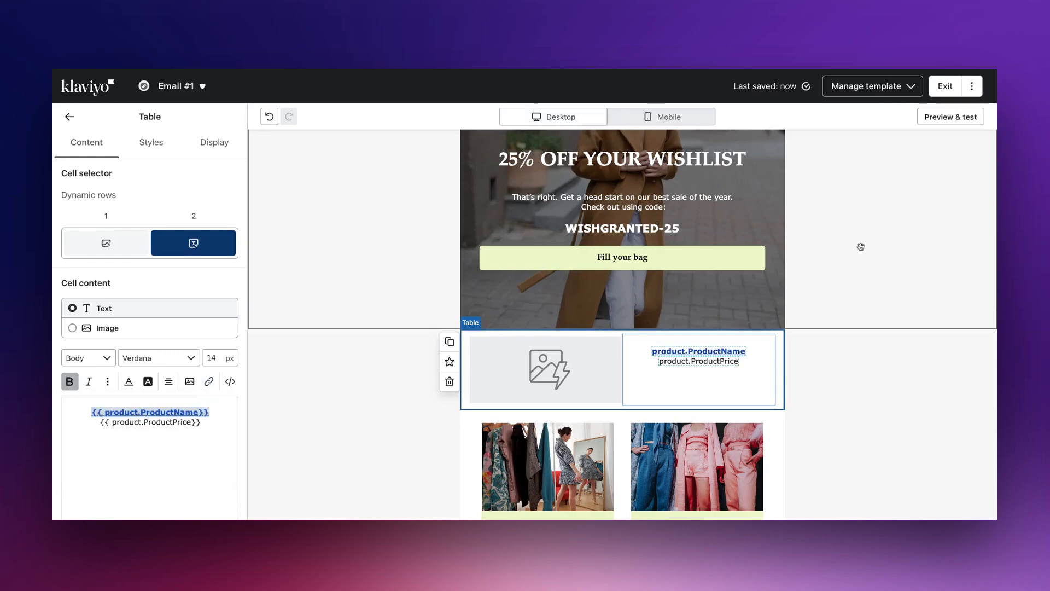
- Preview the email with the recent Swym-digests event to check the linked product row
{"action": "left_click", "coordinate": [956, 119]}
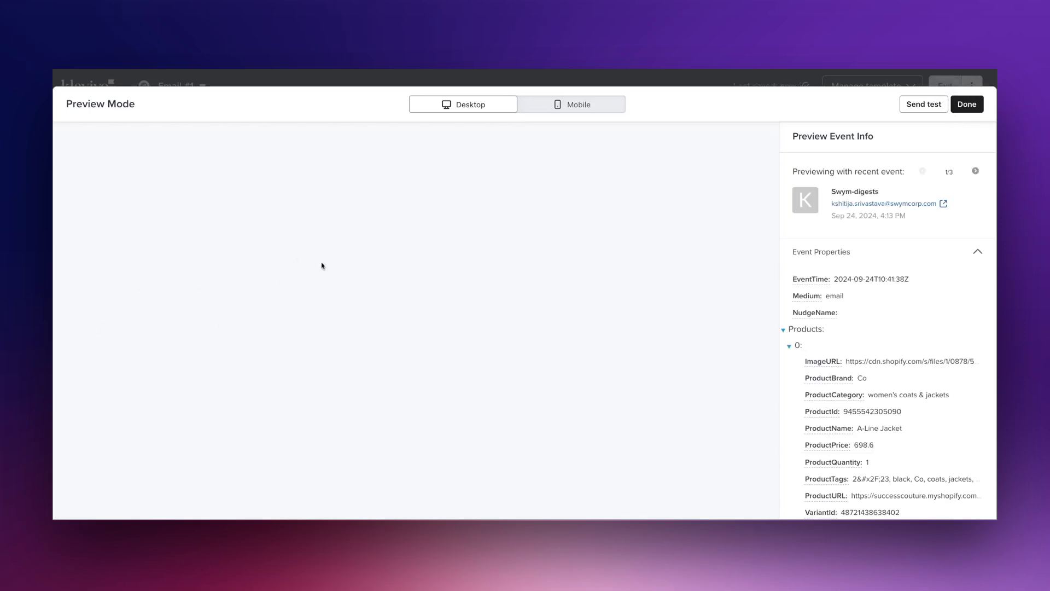
{"action": "scroll", "coordinate": [443, 261], "scroll_direction": "down", "scroll_amount": 5}
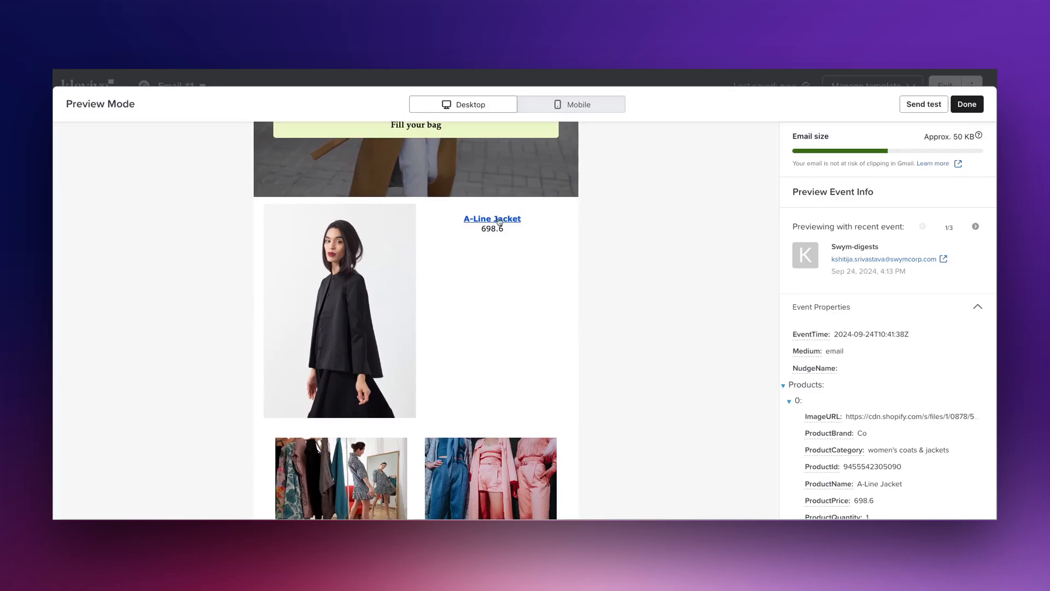
{"action": "left_click", "coordinate": [970, 108]}
- Prefix the product price line with a $ sign
{"action": "left_click", "coordinate": [100, 423]}
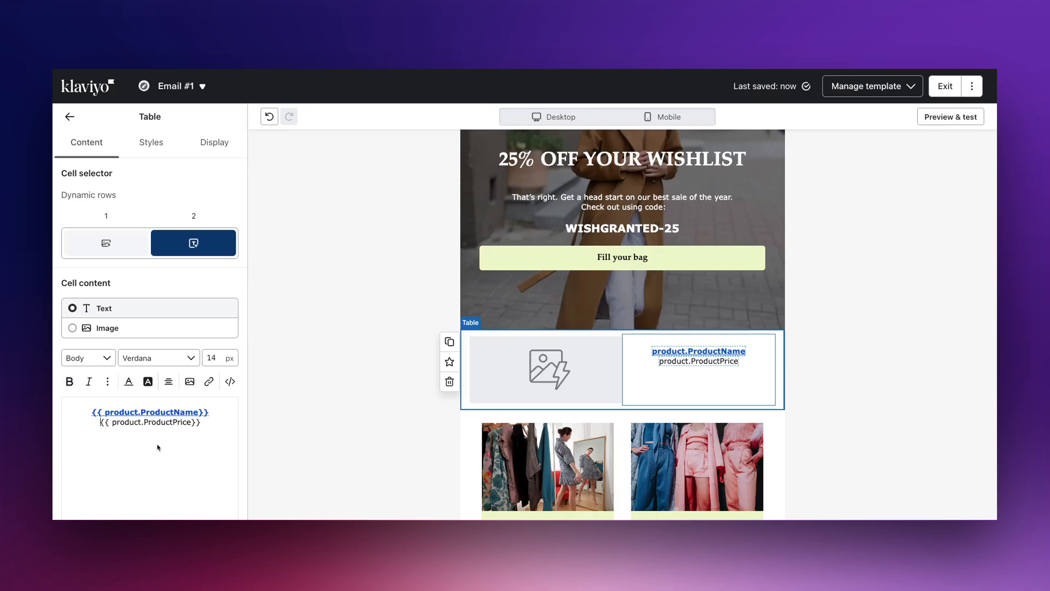
{"action": "type", "text": "$"}
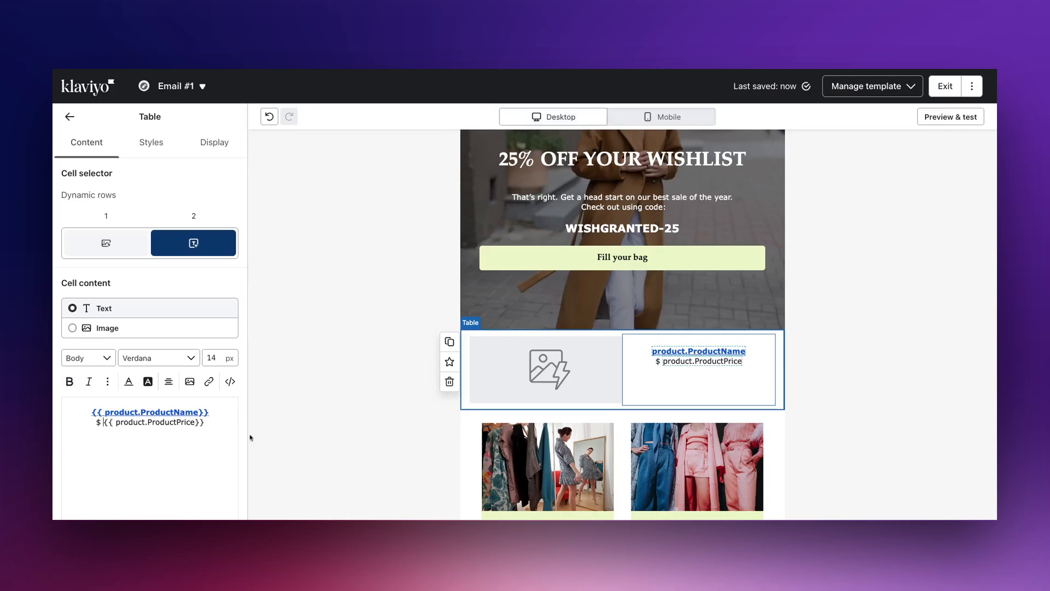
- Delete the section holding the Shop Dresses and Shop Loungewear images
{"action": "scroll", "coordinate": [434, 349], "scroll_direction": "down", "scroll_amount": 3}
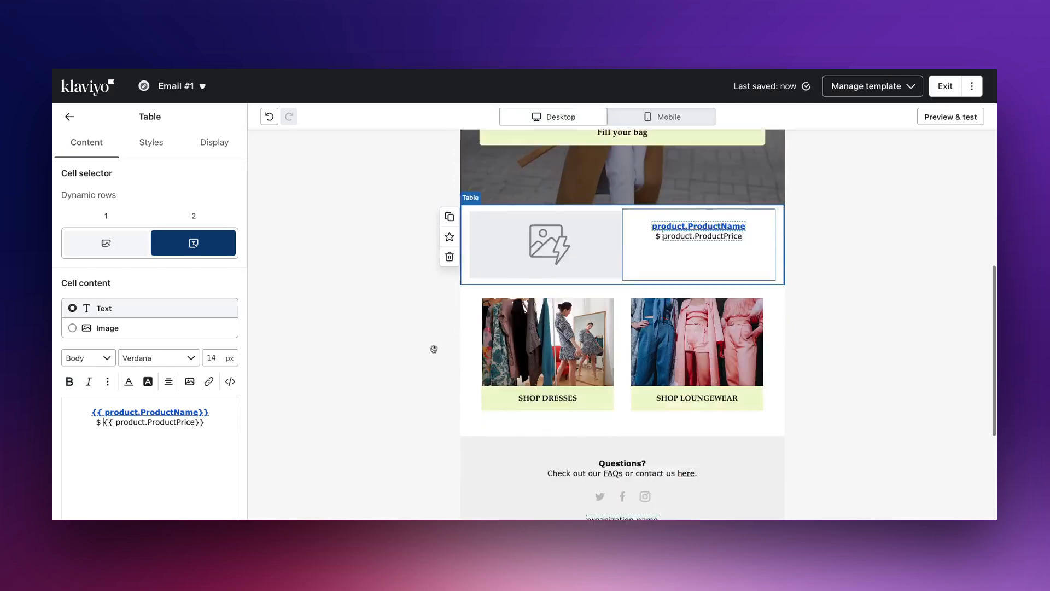
{"action": "scroll", "coordinate": [433, 349], "scroll_direction": "down", "scroll_amount": 1}
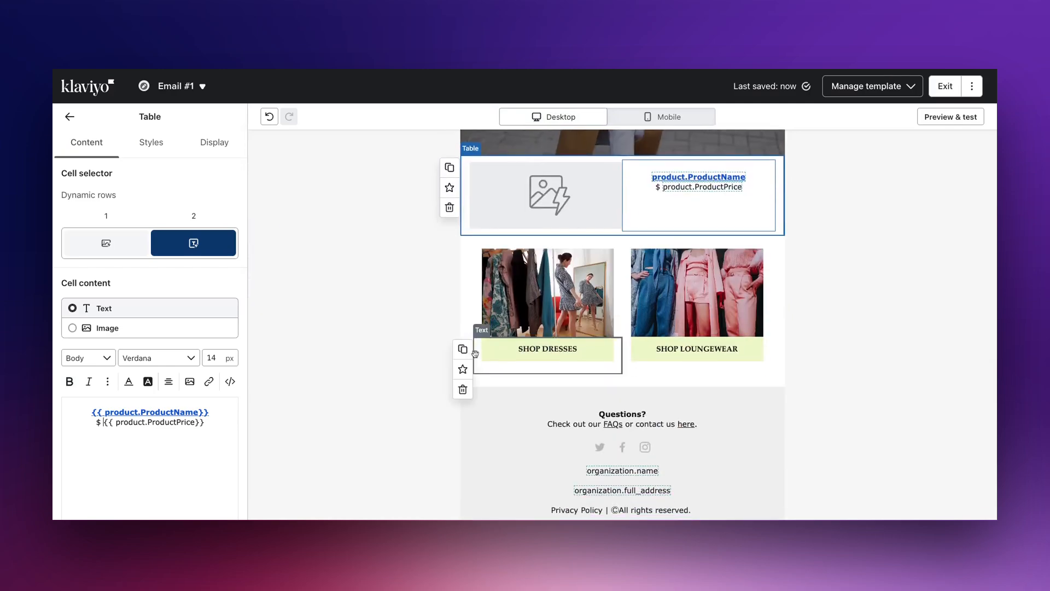
{"action": "left_click", "coordinate": [415, 342]}
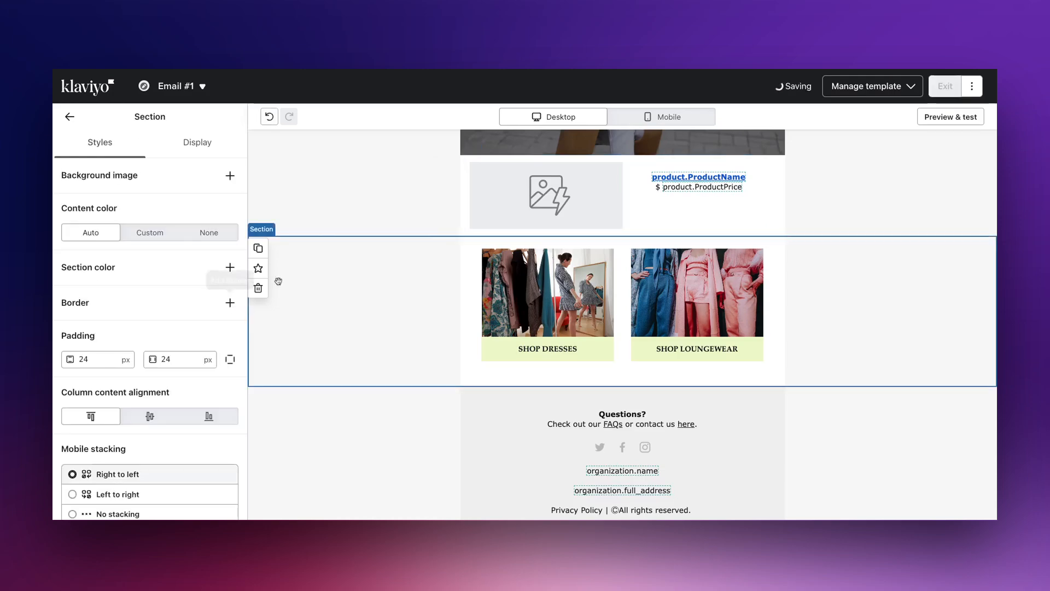
{"action": "left_click", "coordinate": [258, 288]}
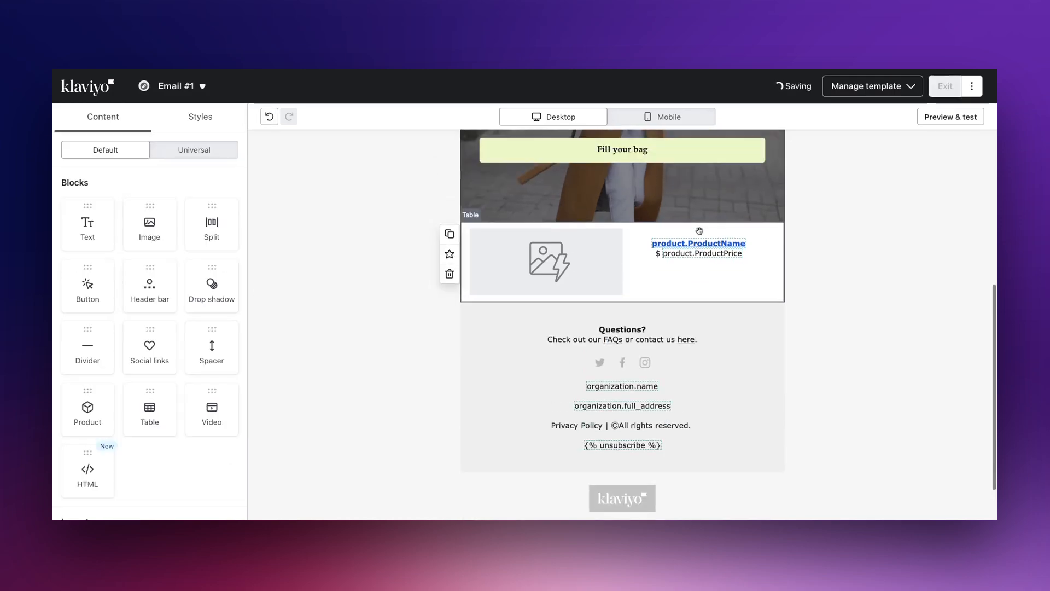
- Preview the finished email, open the send-test recipient form, cancel it, and close the preview
{"action": "scroll", "coordinate": [700, 231], "scroll_direction": "up", "scroll_amount": 5}
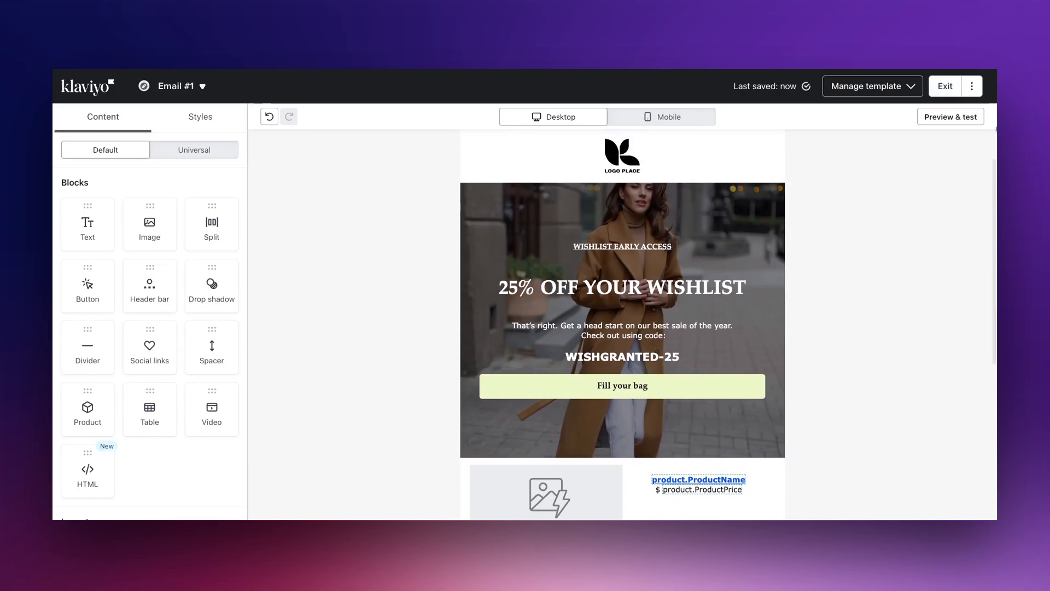
{"action": "left_click", "coordinate": [966, 115]}
{"action": "left_click", "coordinate": [924, 106]}
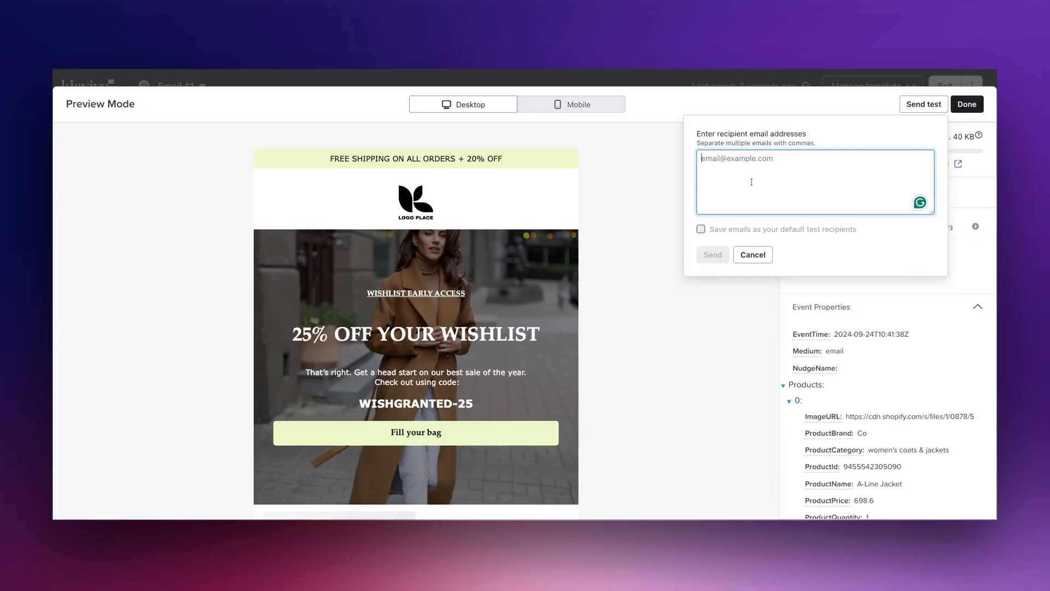
{"action": "left_click", "coordinate": [605, 176]}
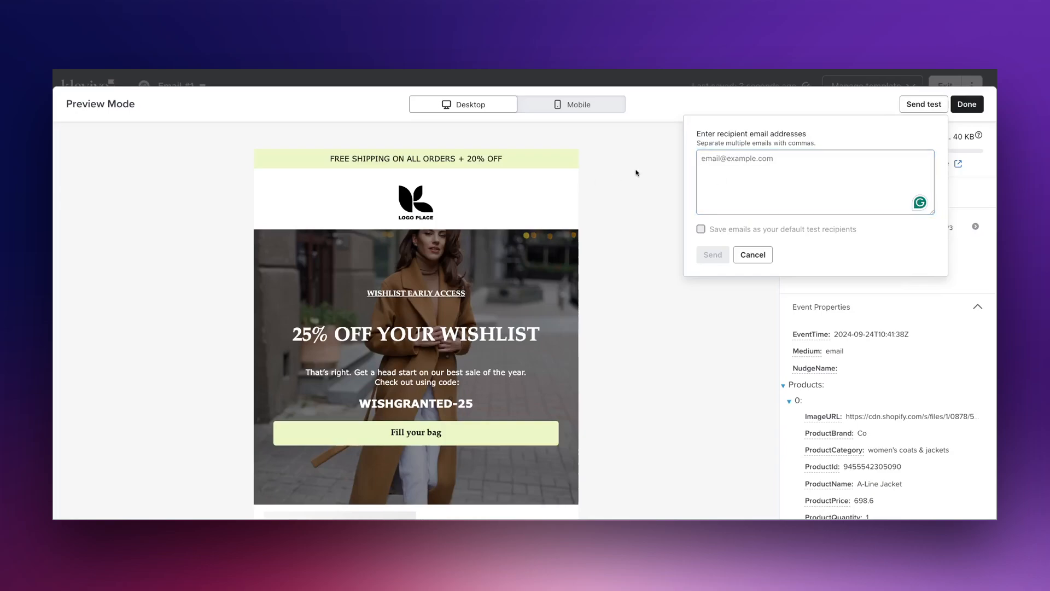
{"action": "left_click", "coordinate": [753, 254]}
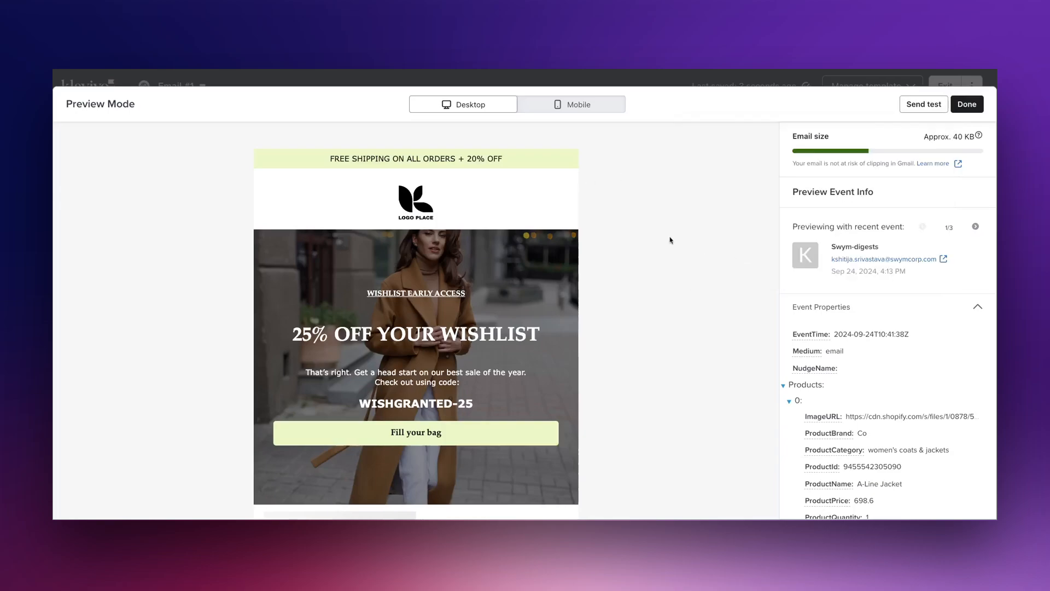
{"action": "left_click", "coordinate": [953, 97]}
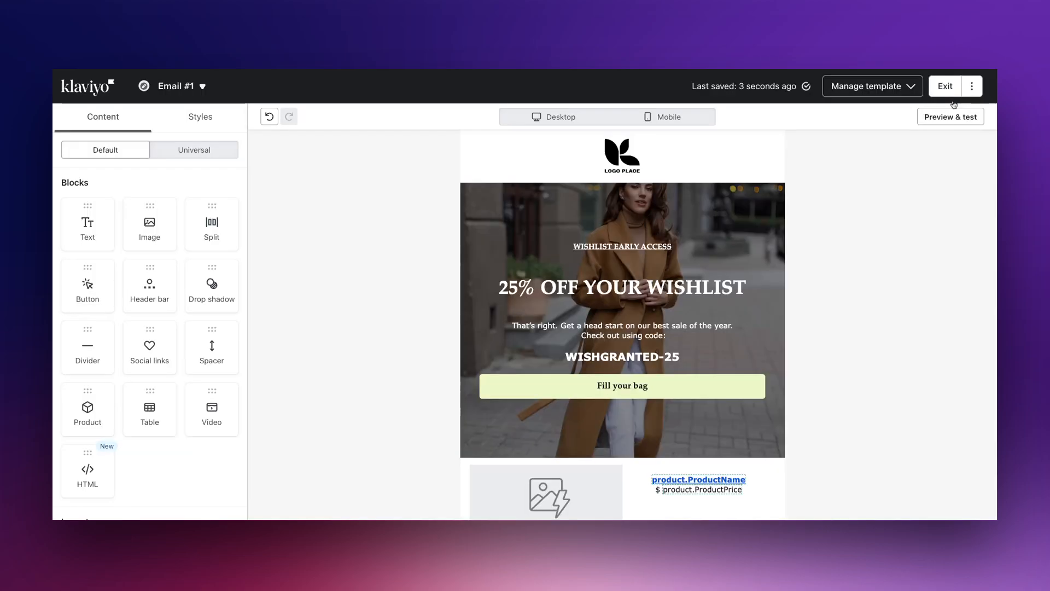
- Exit the email editor, return to the flow, and turn the whole flow on with status Live
{"action": "left_click", "coordinate": [942, 86]}
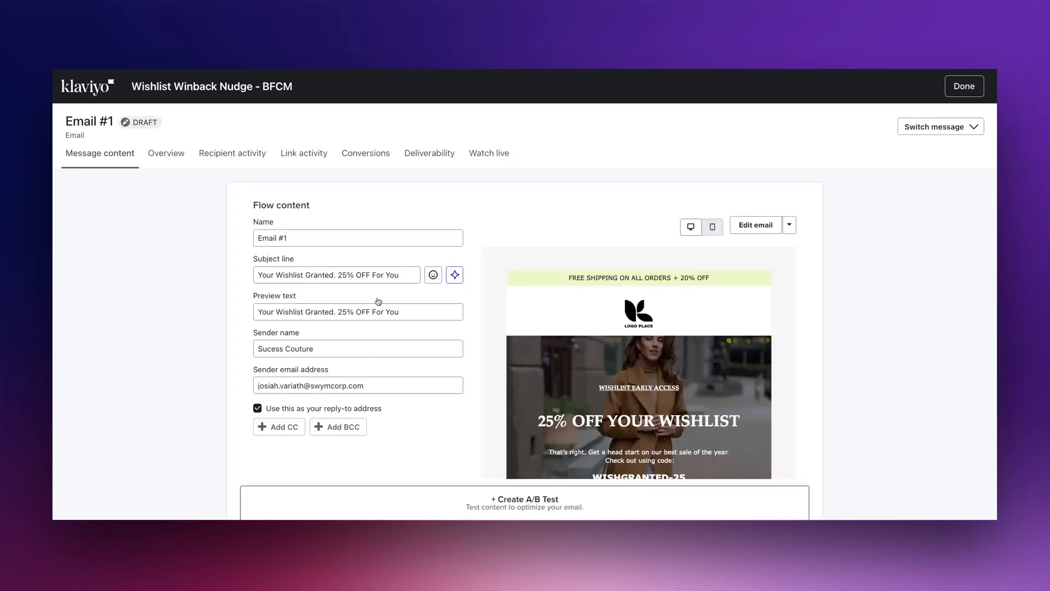
{"action": "scroll", "coordinate": [441, 300], "scroll_direction": "down", "scroll_amount": 1}
{"action": "scroll", "coordinate": [548, 264], "scroll_direction": "up", "scroll_amount": 1}
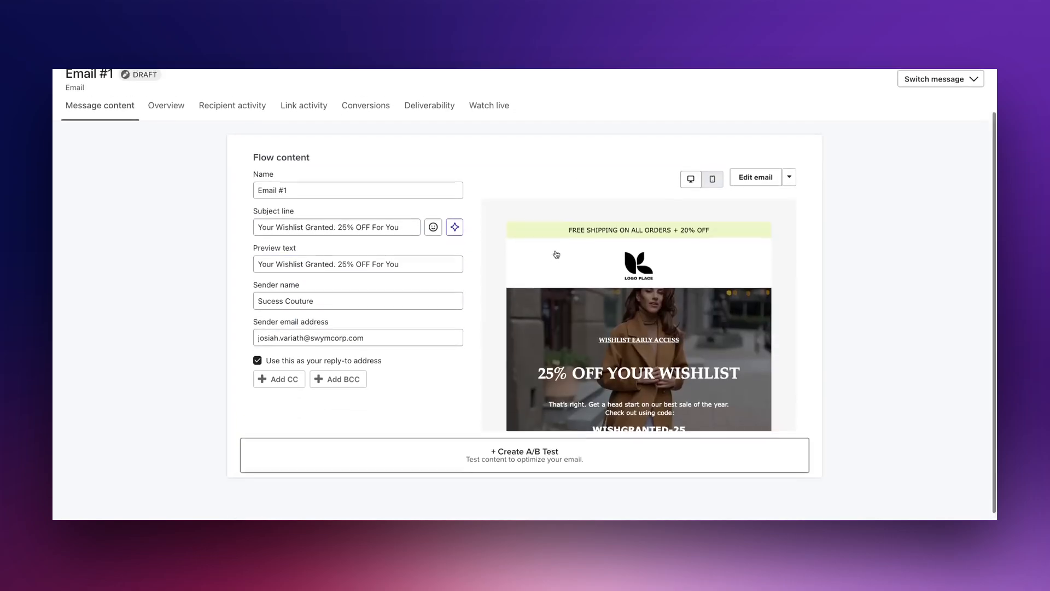
{"action": "left_click", "coordinate": [964, 86]}
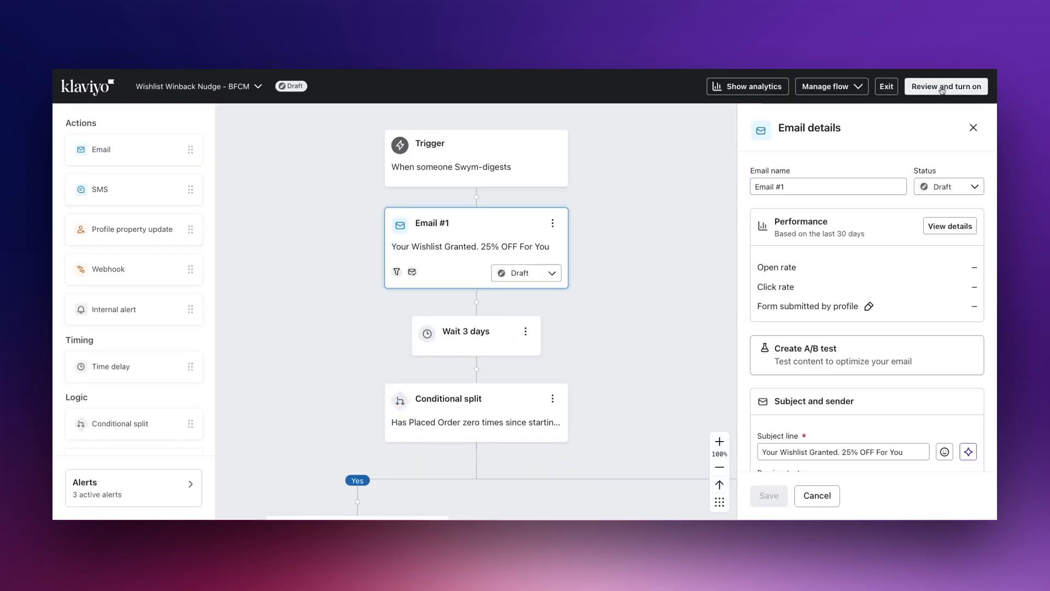
{"action": "left_click", "coordinate": [942, 88]}
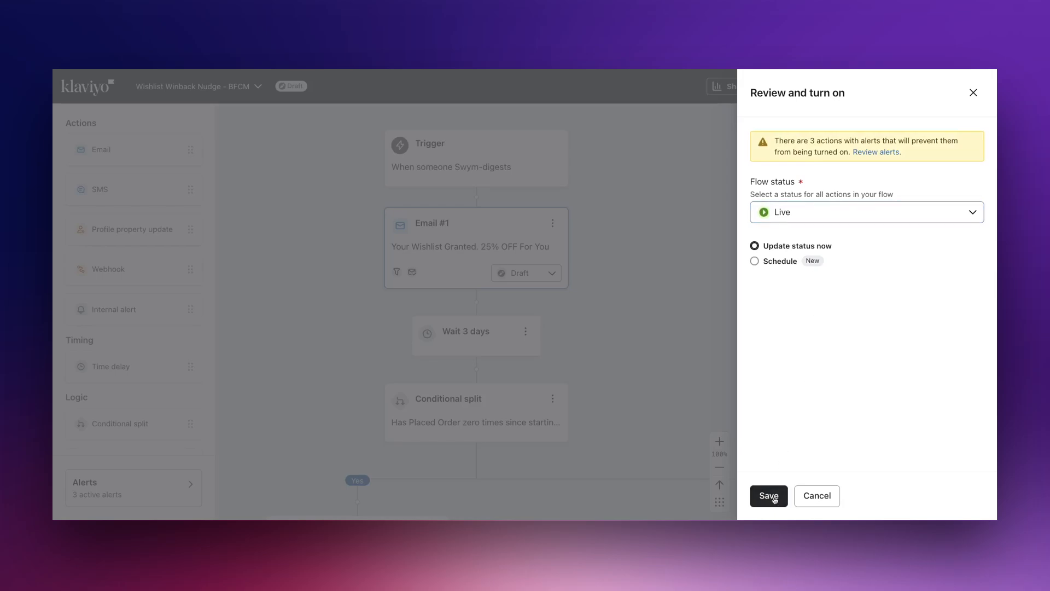
{"action": "left_click", "coordinate": [769, 495]}
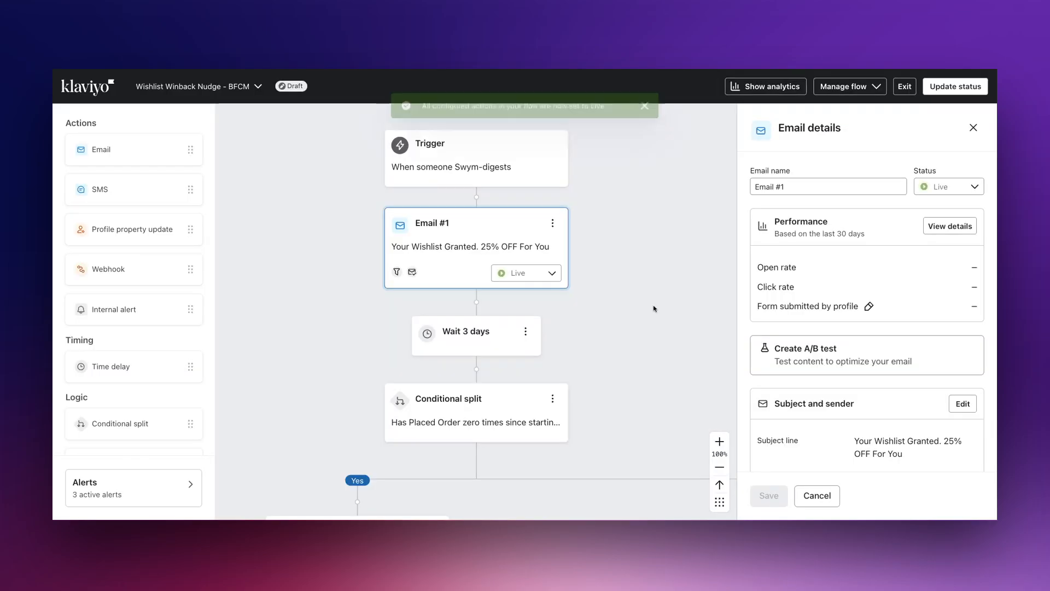